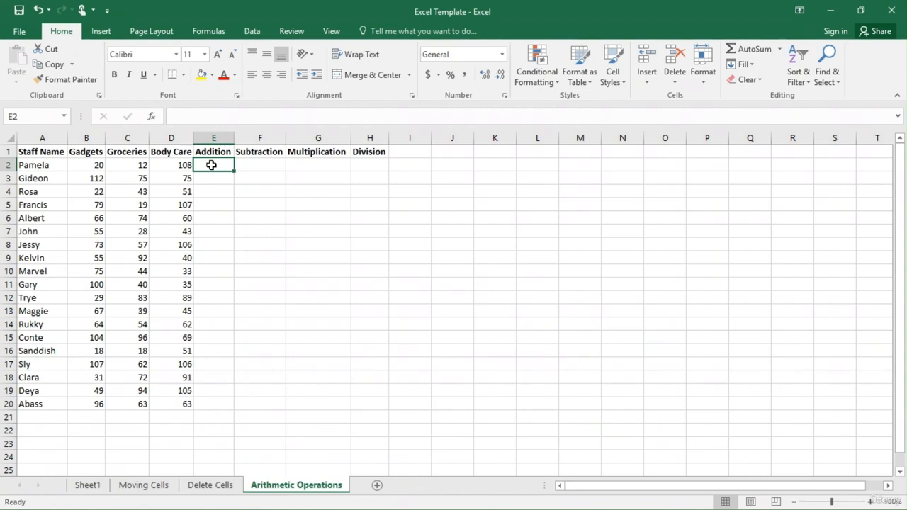
key("Right")
key("Right")
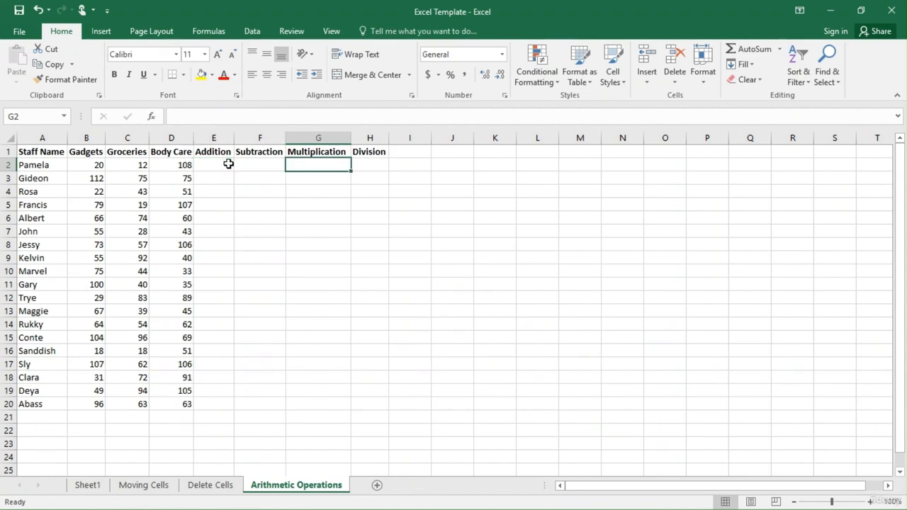
left_click(217, 164)
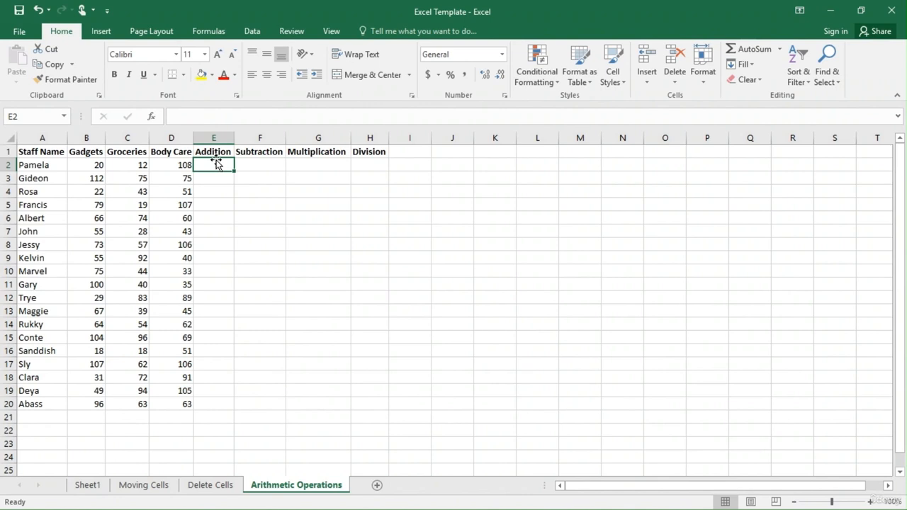
left_click(320, 201)
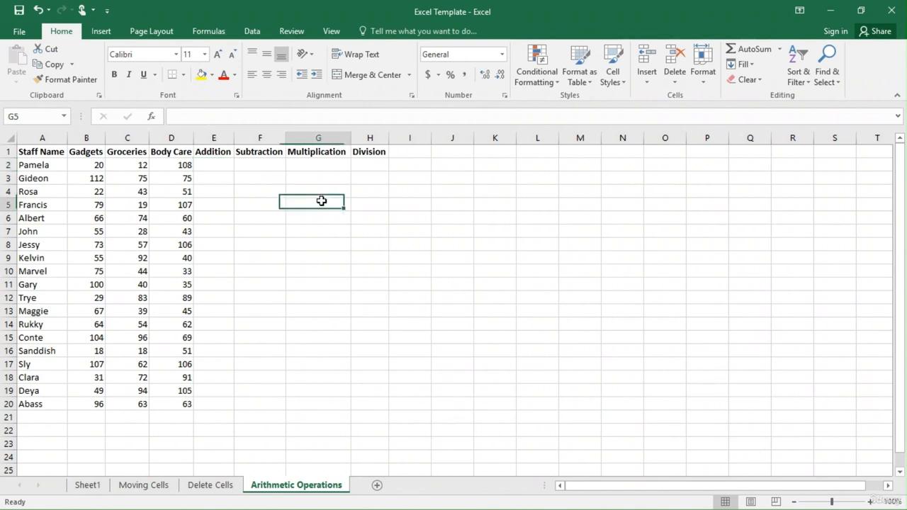
Enter the constant formula =5+5 in cell E2, the first row of the Addition column.
left_click(224, 164)
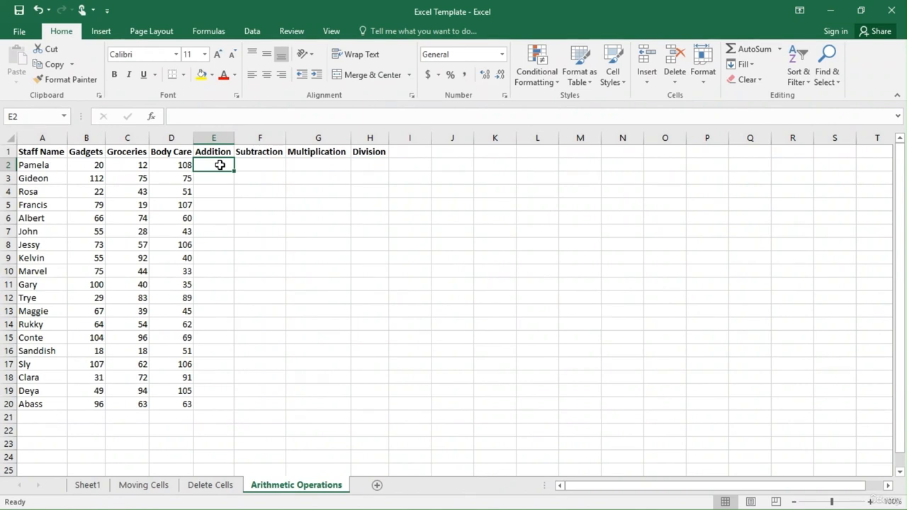
type("=")
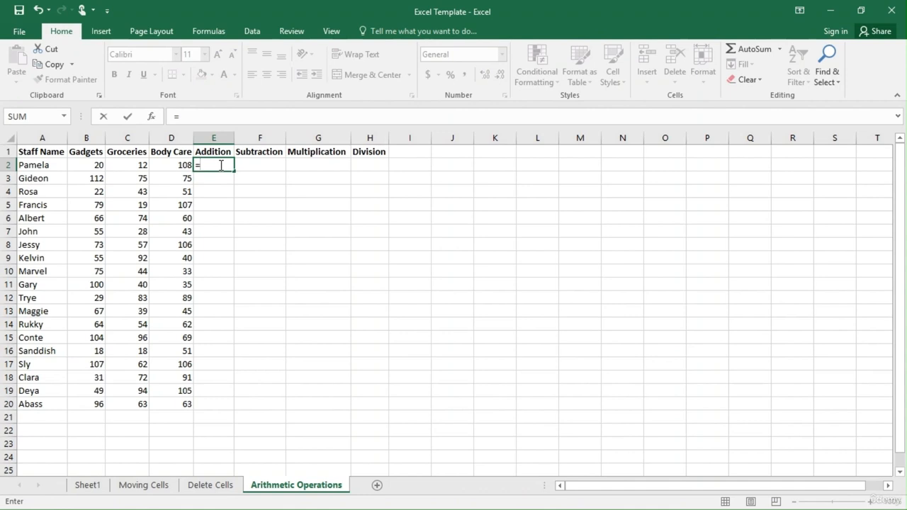
type("5+5")
key("Return")
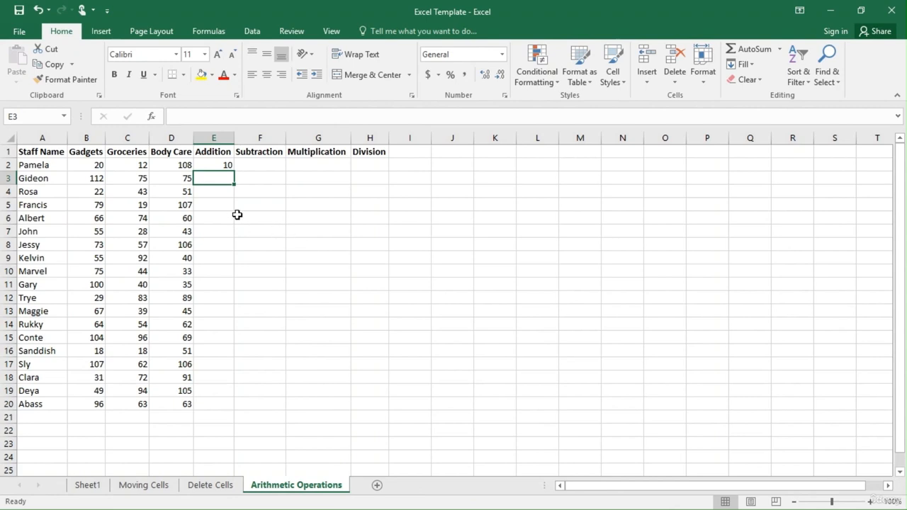
Replace the contents of E2 with =B2+C2+D2 to add the row's Gadgets, Groceries and Body Care values by cell reference.
left_click(221, 166)
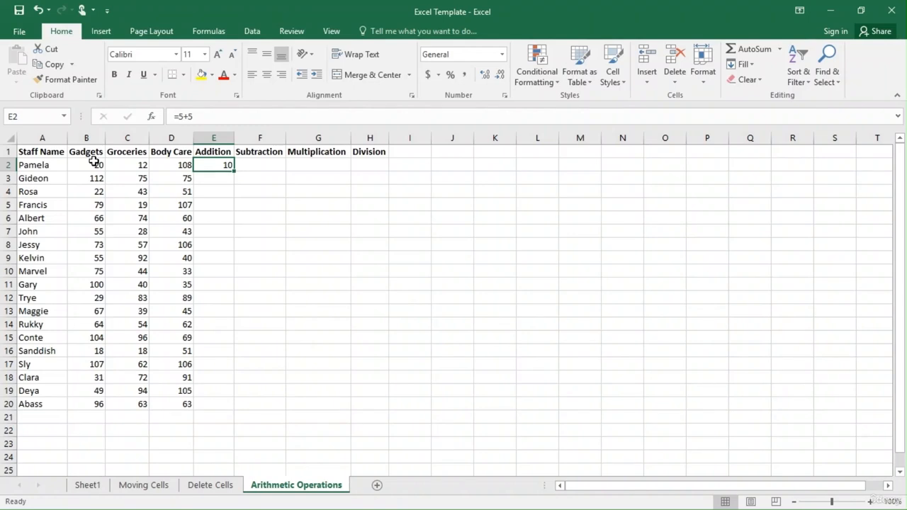
double_click(222, 165)
key("BackSpace")
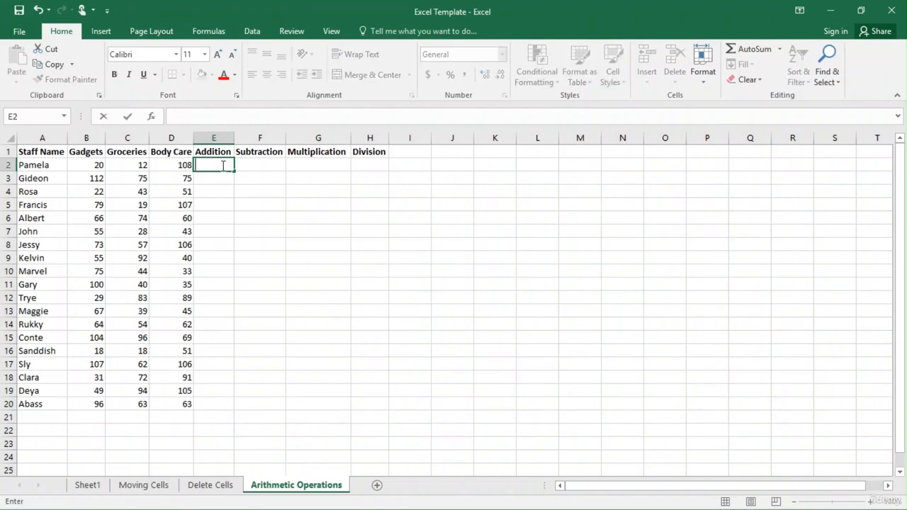
type("=")
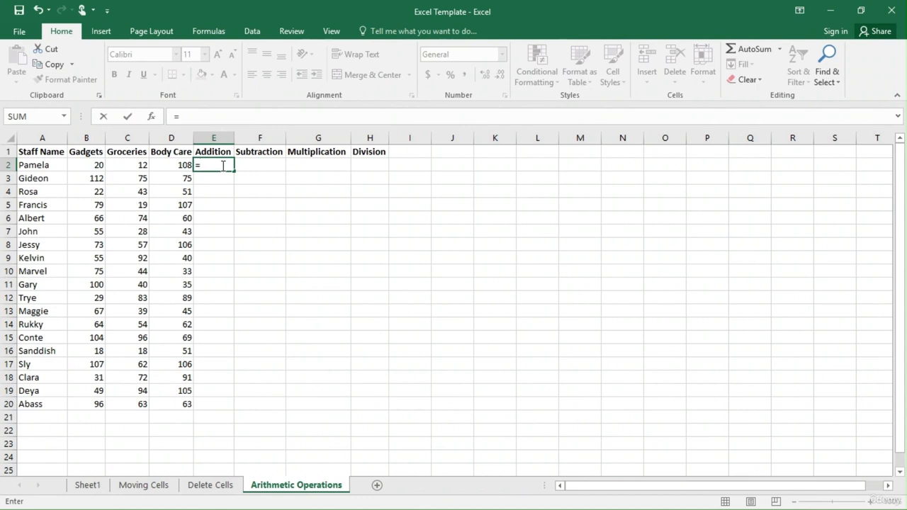
left_click(87, 164)
type("+")
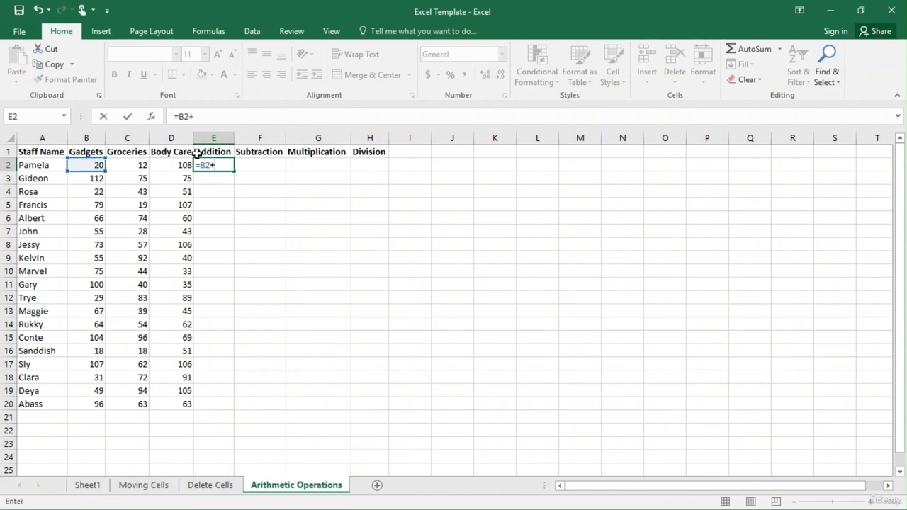
key("BackSpace")
type("+")
left_click(133, 164)
type("+")
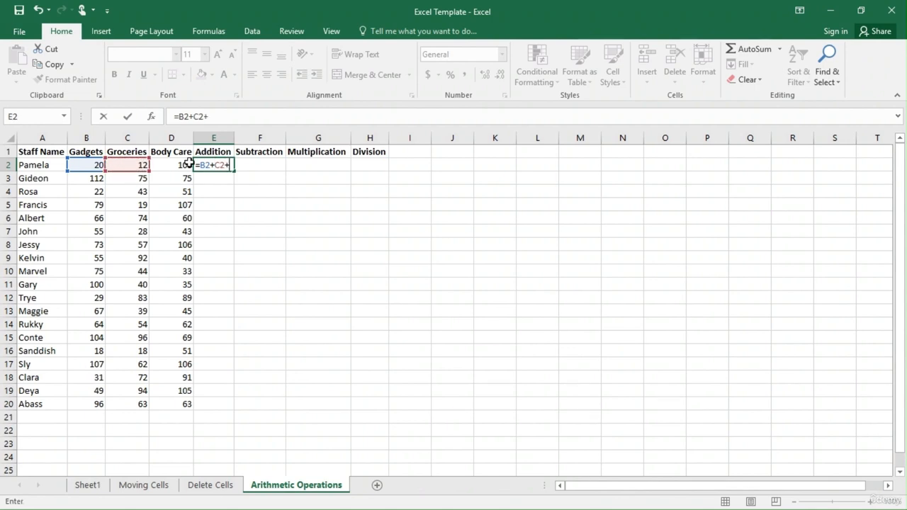
left_click(173, 168)
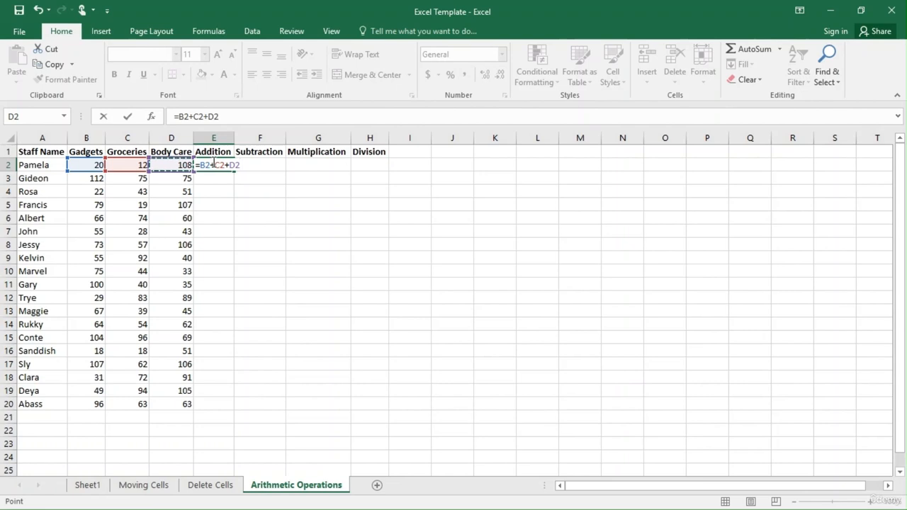
key("Return")
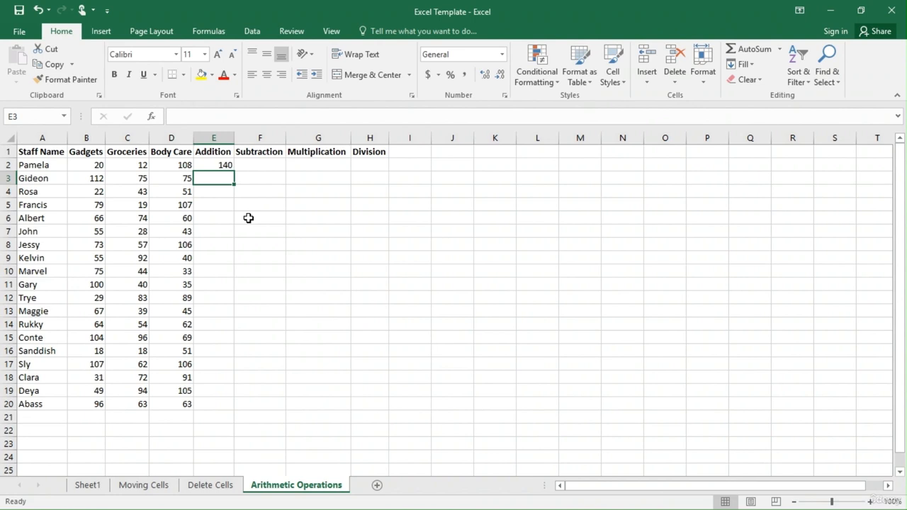
Enter the formula =20+12+108 with literal numbers in cell E3 of the Addition column.
type("=20")
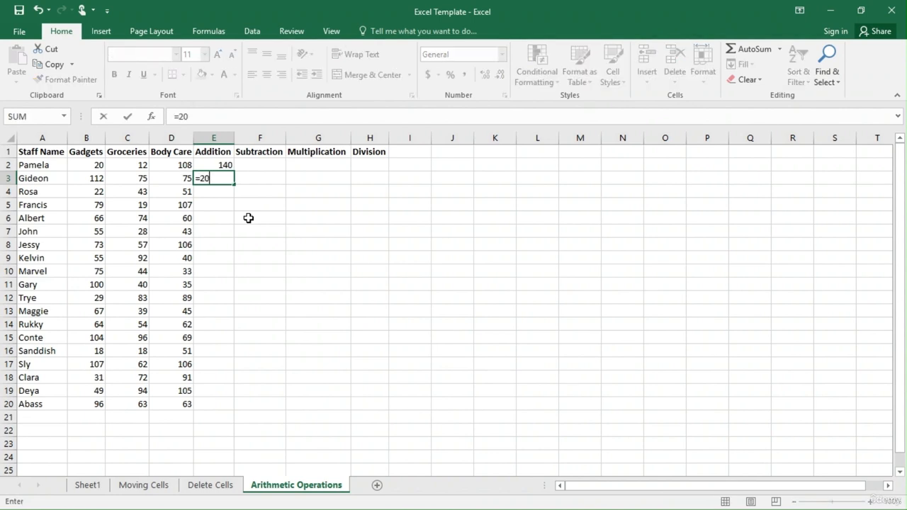
type("+12+108")
key("Return")
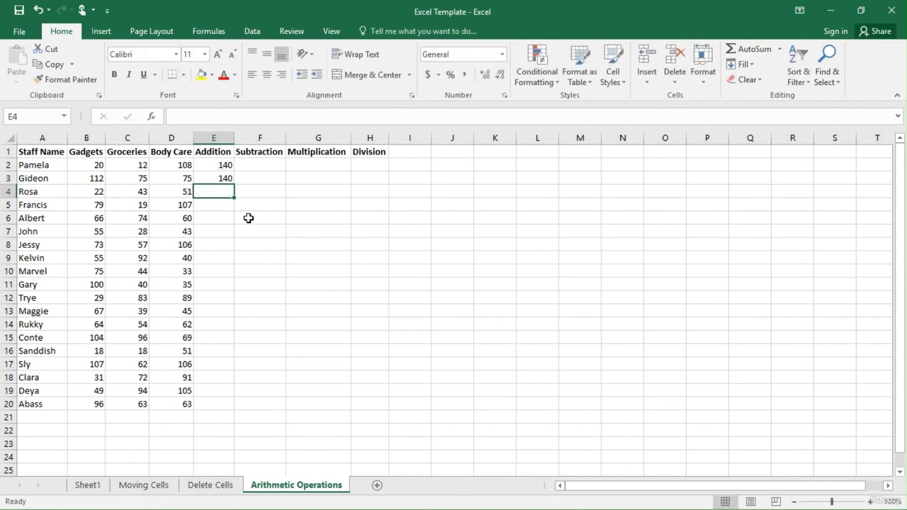
Replace the contents of E3 with the cell-reference formula =B3+C3+D3.
left_click(219, 177)
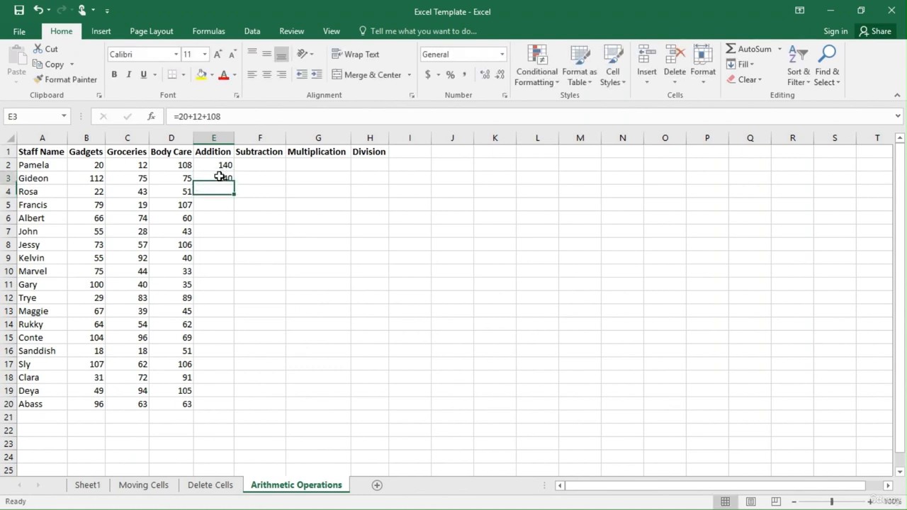
key("BackSpace")
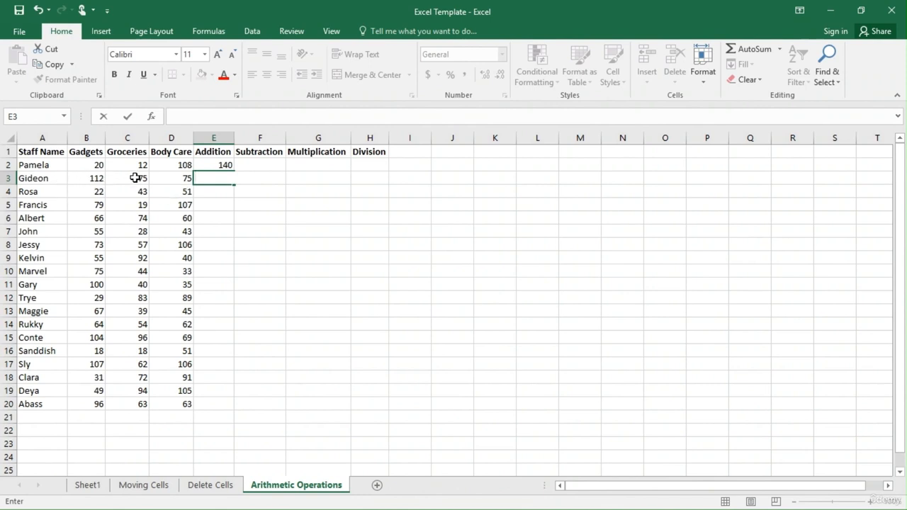
type("=")
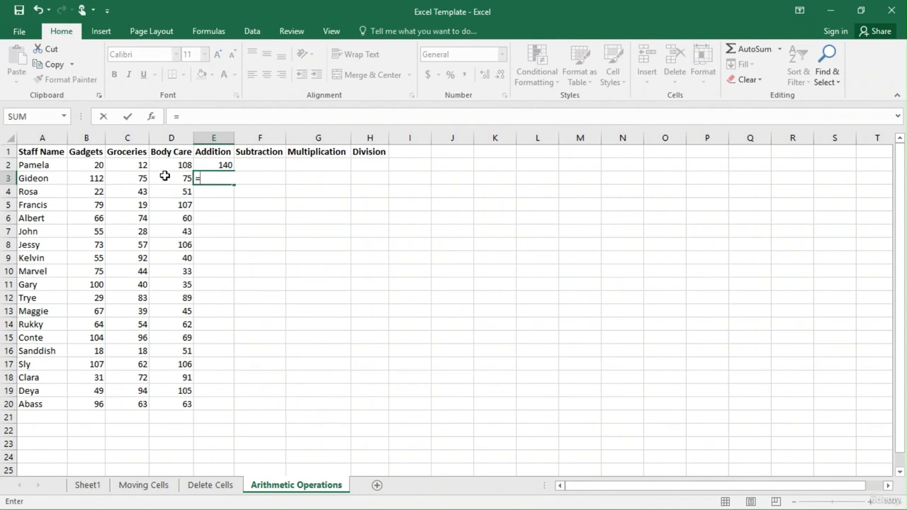
left_click(95, 179)
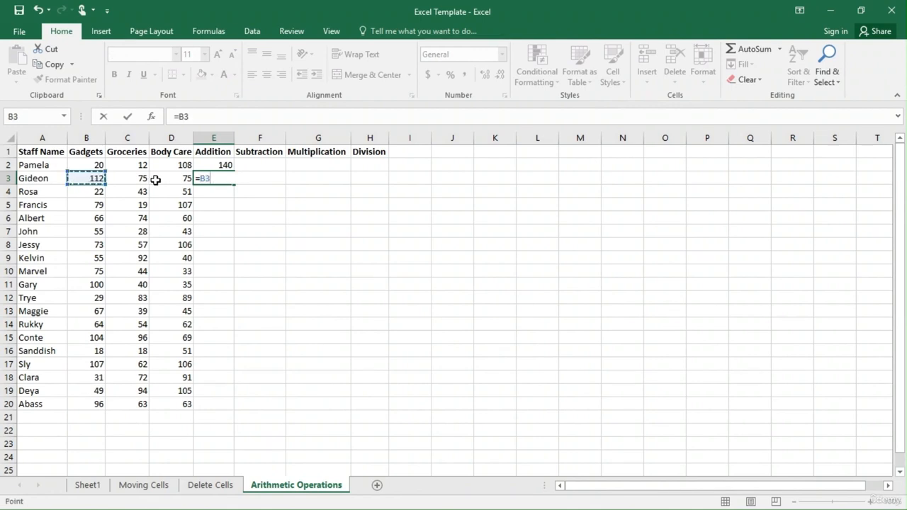
type("+")
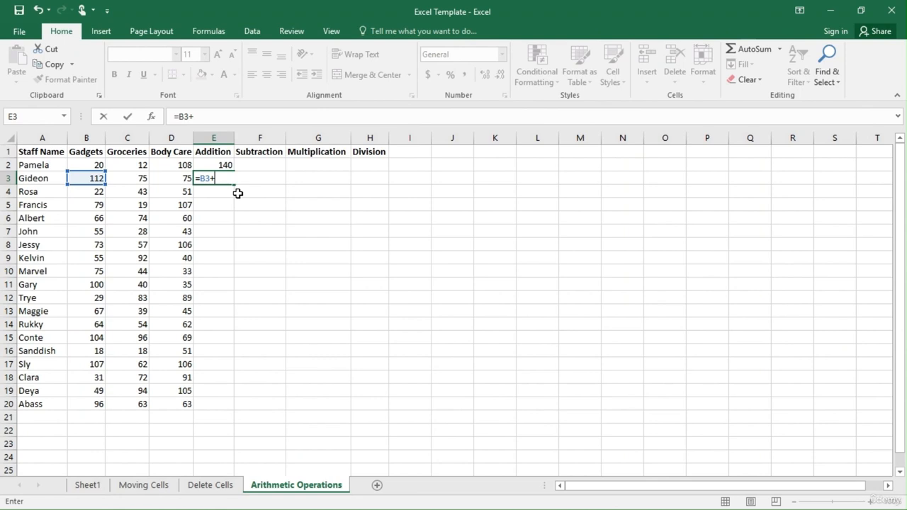
type("C3")
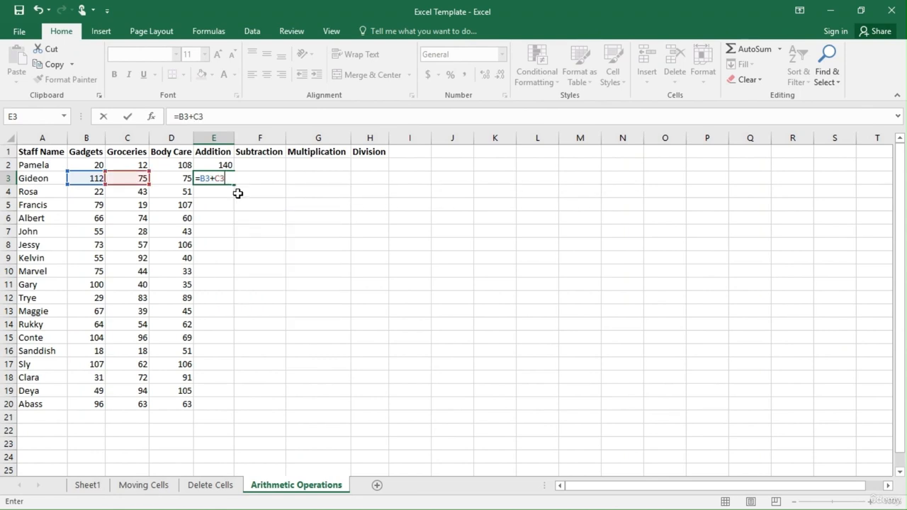
type("+")
type("D3")
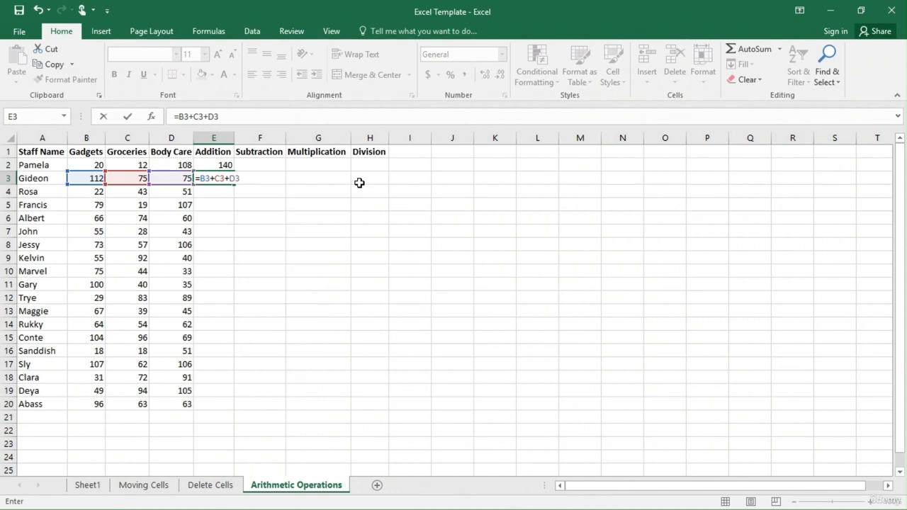
key("Return")
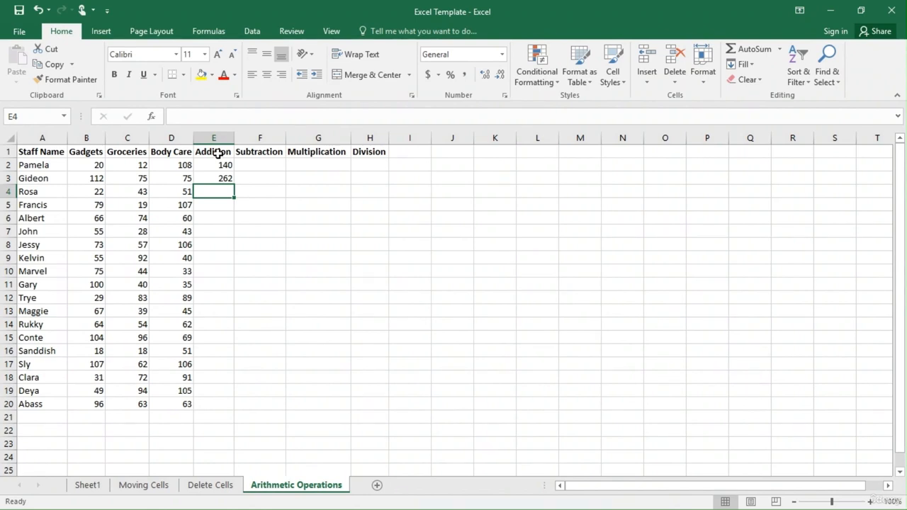
Add the three spending values of row 4 in cell E4 with the range formula =SUM(B4:D4).
type("=")
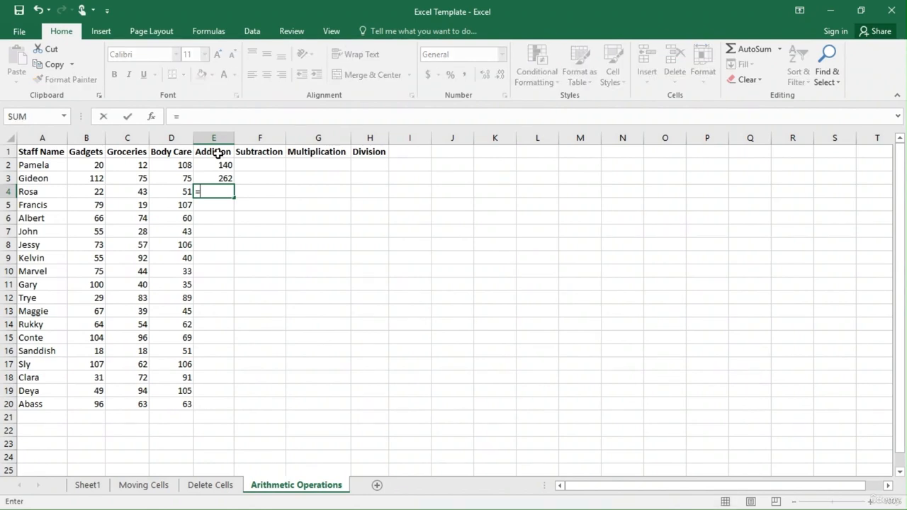
type("SUM")
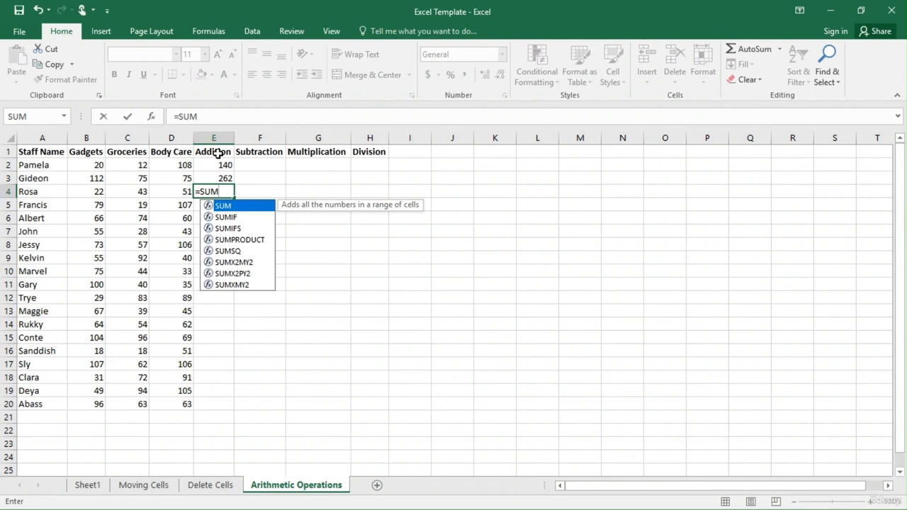
type("(")
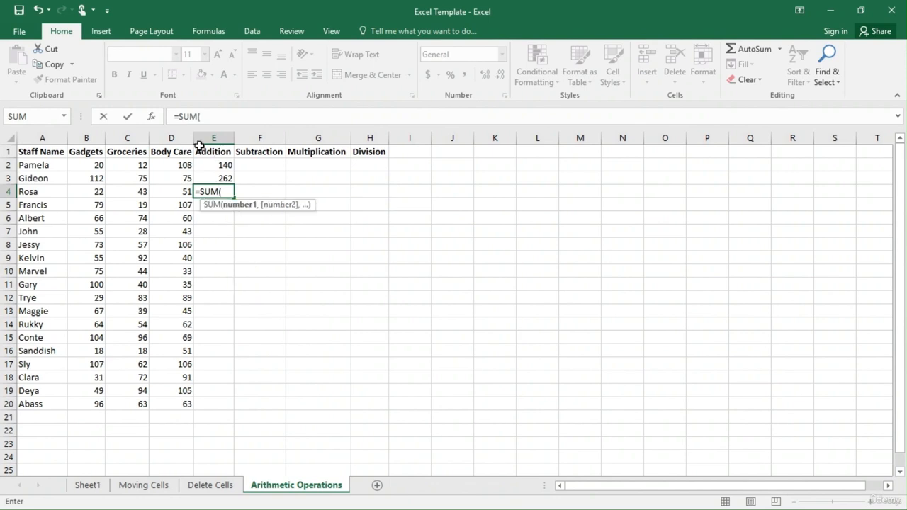
left_click(85, 191)
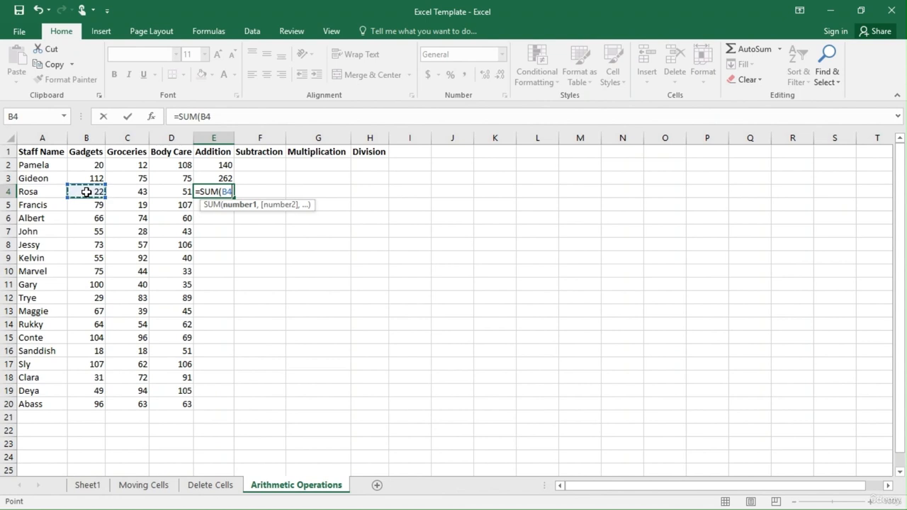
type(":")
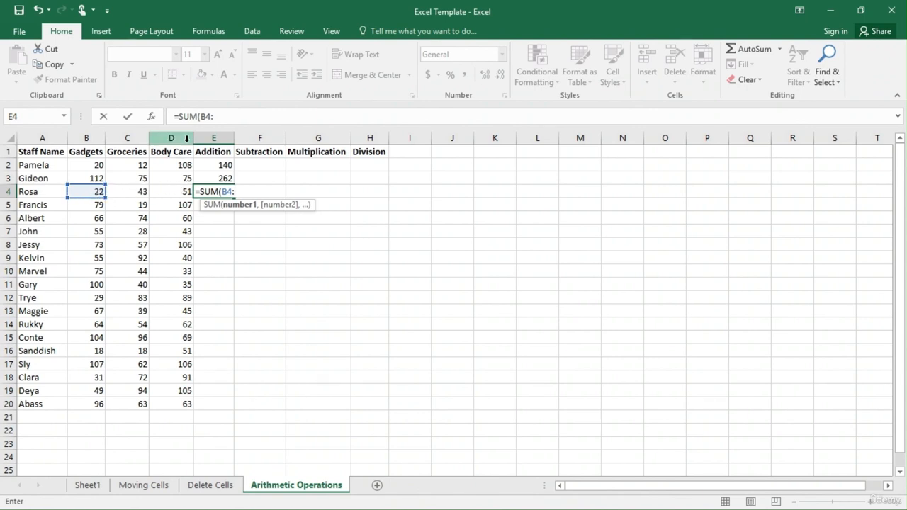
left_click(179, 195)
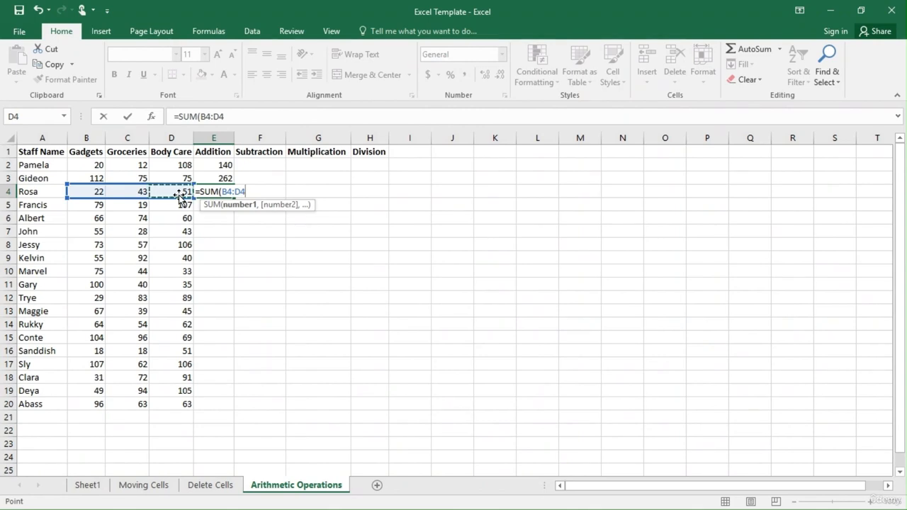
type(")")
key("Return")
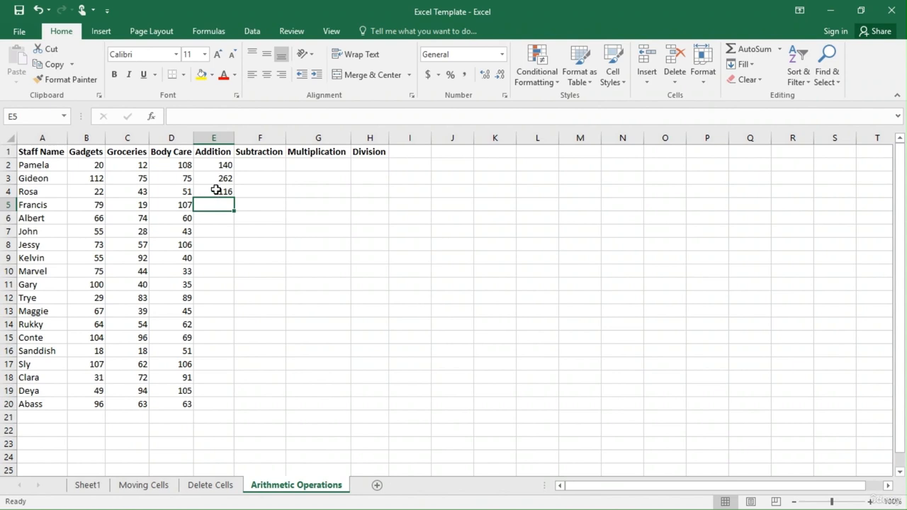
Compare the SUM range formula in E4 with the plus-sign formula in E3, leaving both as they are.
double_click(214, 192)
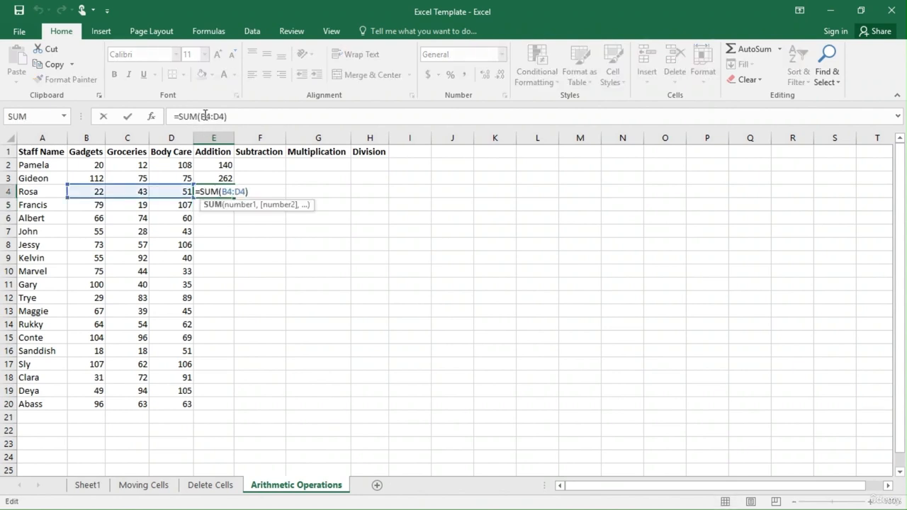
double_click(221, 177)
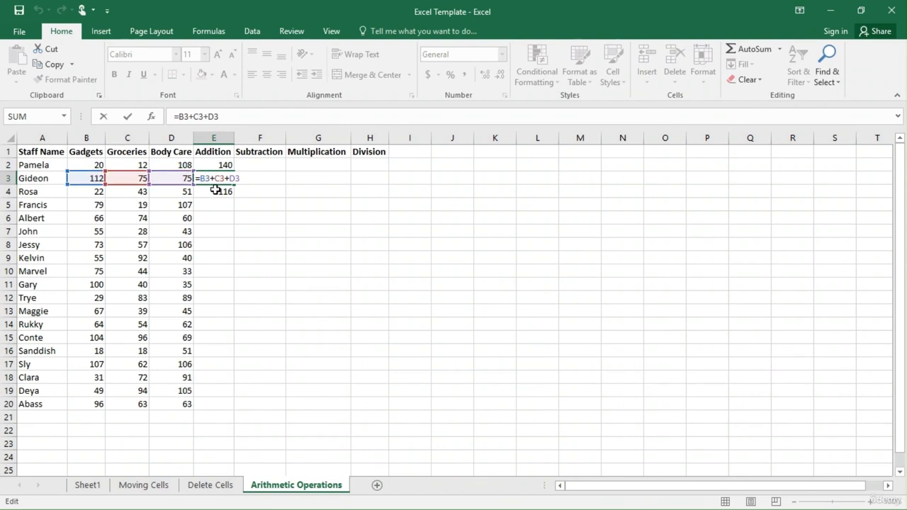
key("Return")
key("alt+equal")
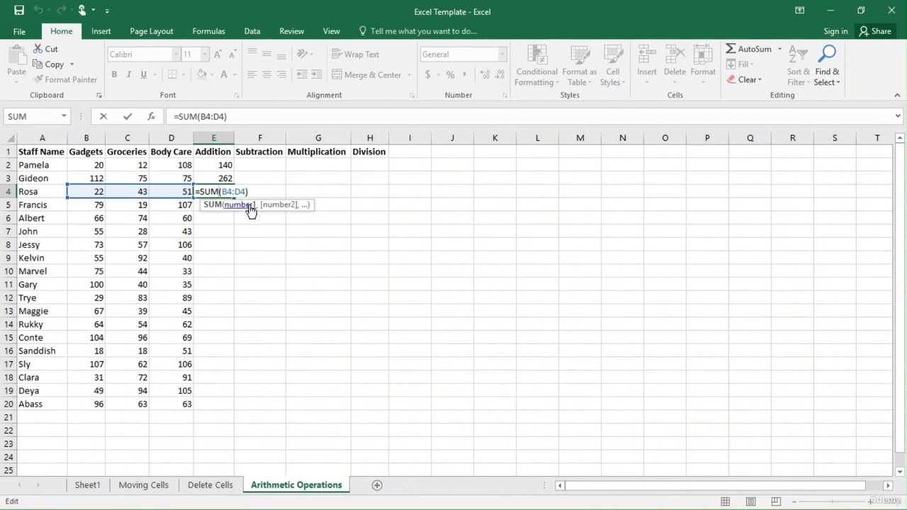
key("Return")
left_click(223, 216)
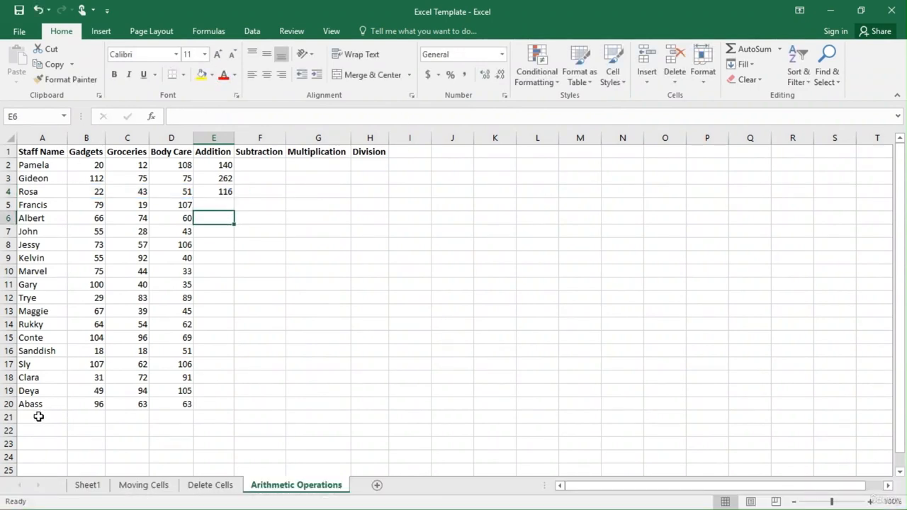
Label the row below the last staff member by entering TOTAL in cell A21.
left_click(88, 138)
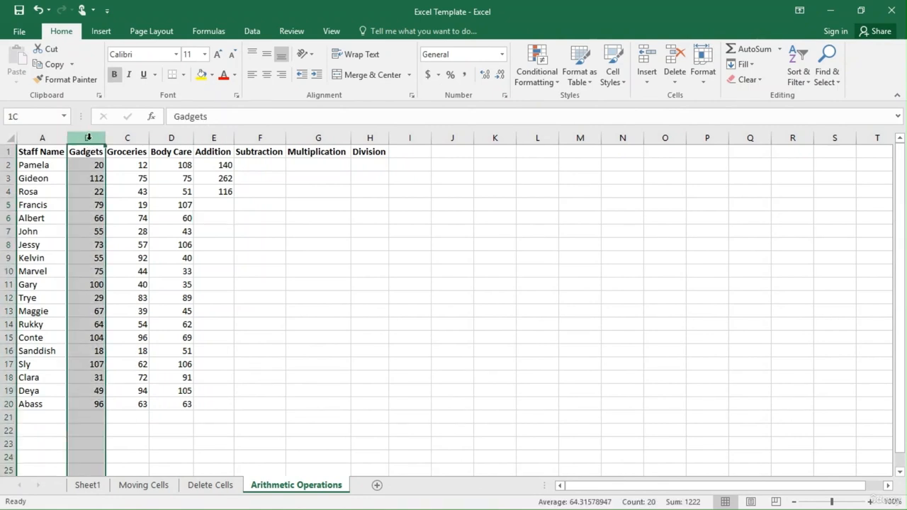
left_click_drag(92, 165, 91, 405)
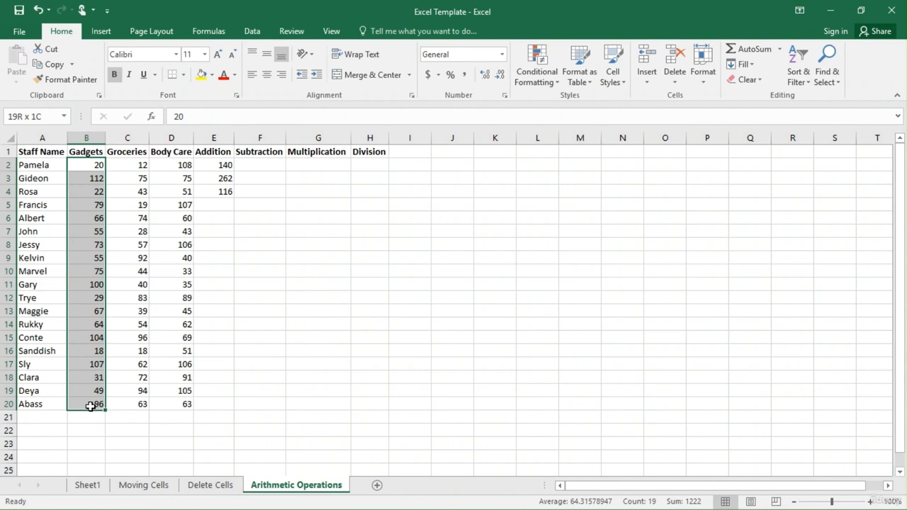
left_click(76, 418)
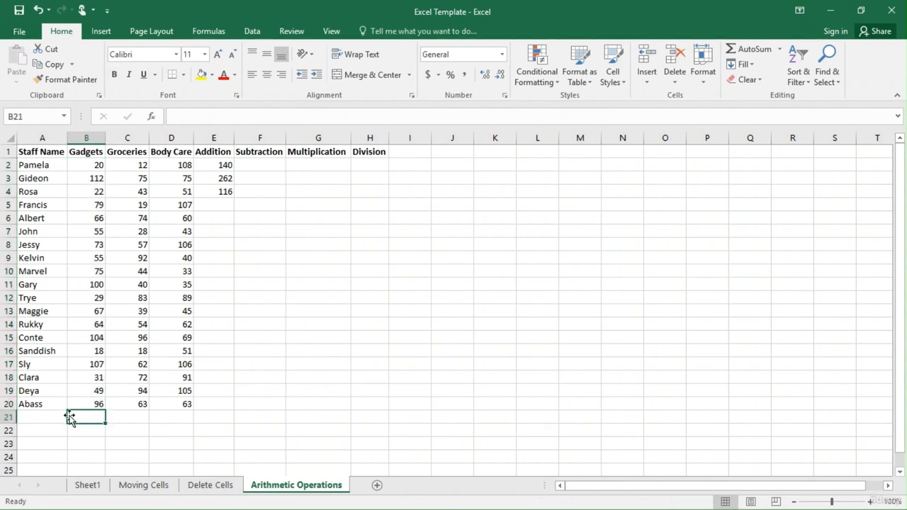
left_click(51, 417)
type("TryeO")
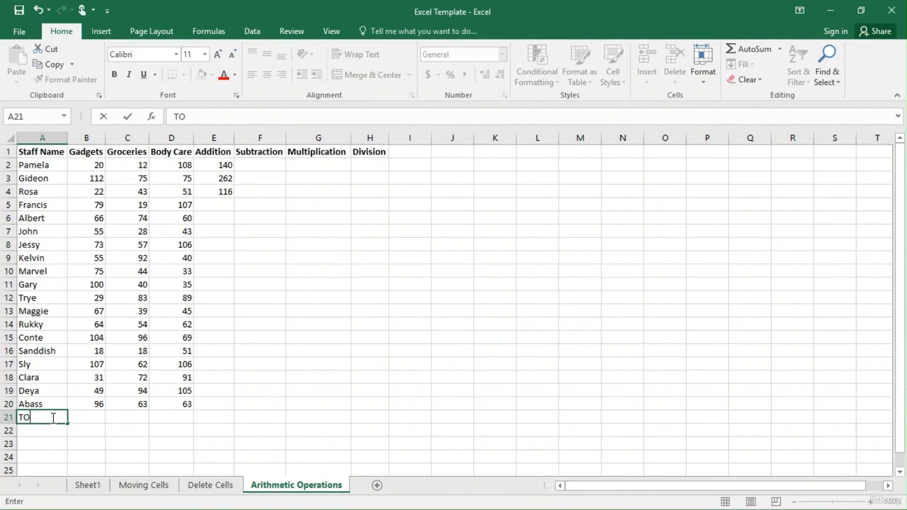
type("TAL")
Total the Gadgets column in cell B21 with the range formula =SUM(B2:B20).
left_click(78, 418)
type("=")
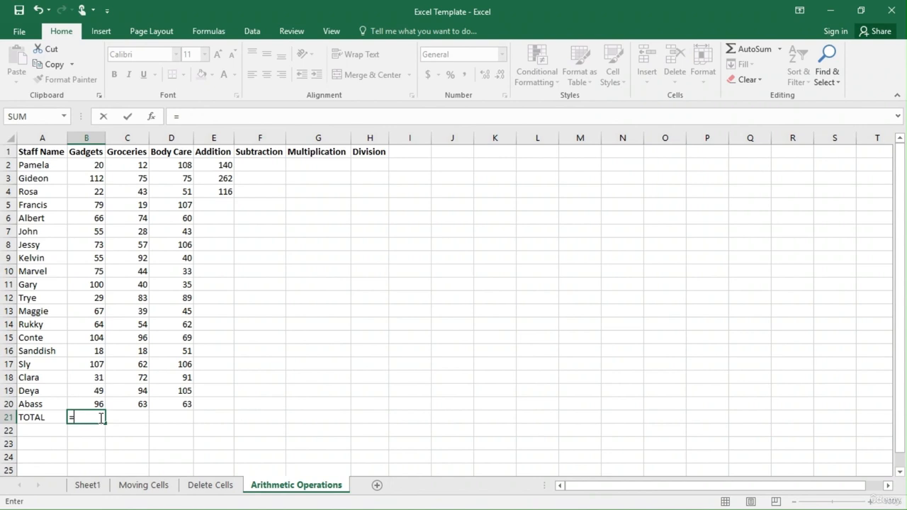
type("SUM")
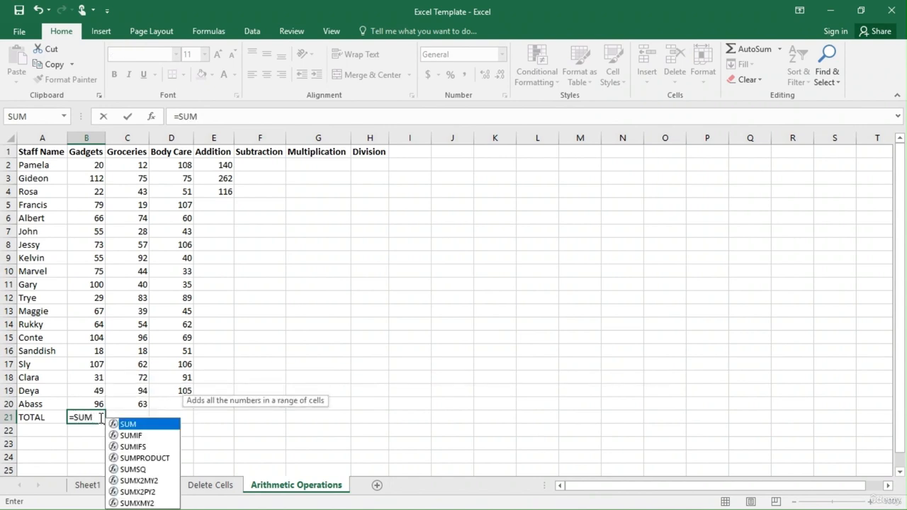
type("(")
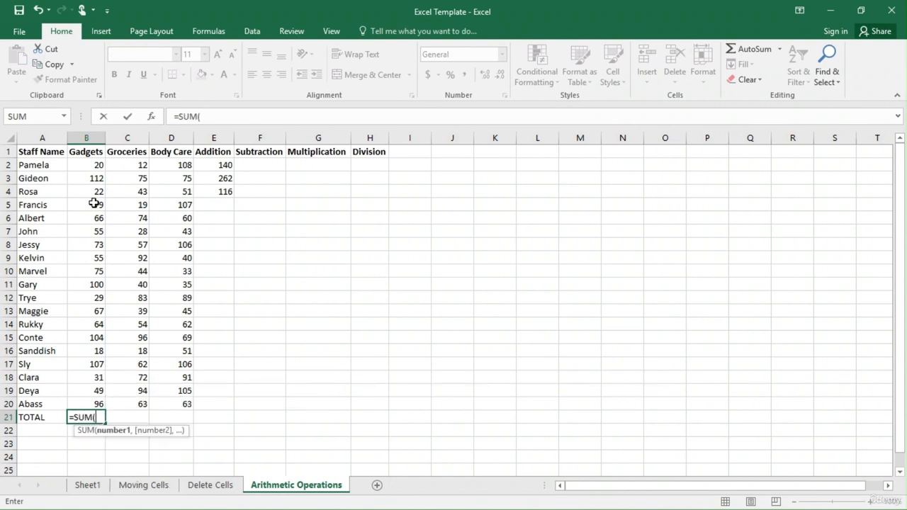
left_click(90, 164)
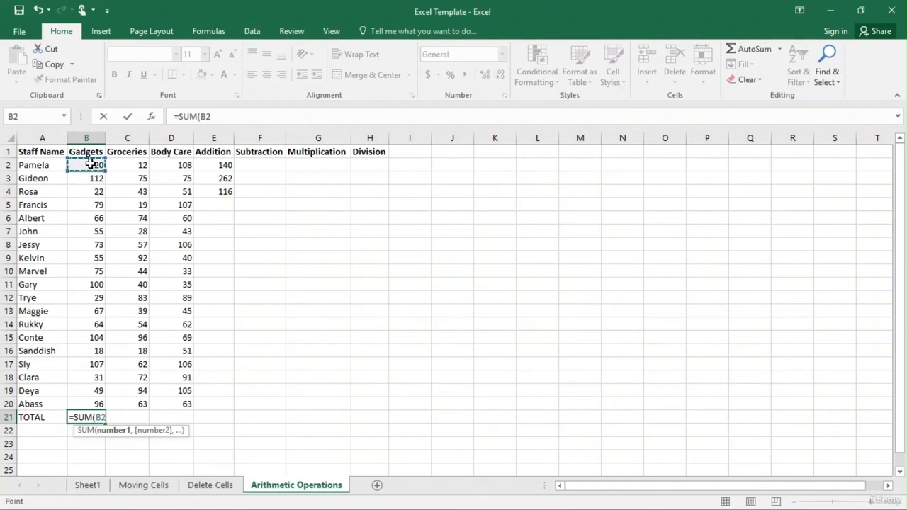
key("F8")
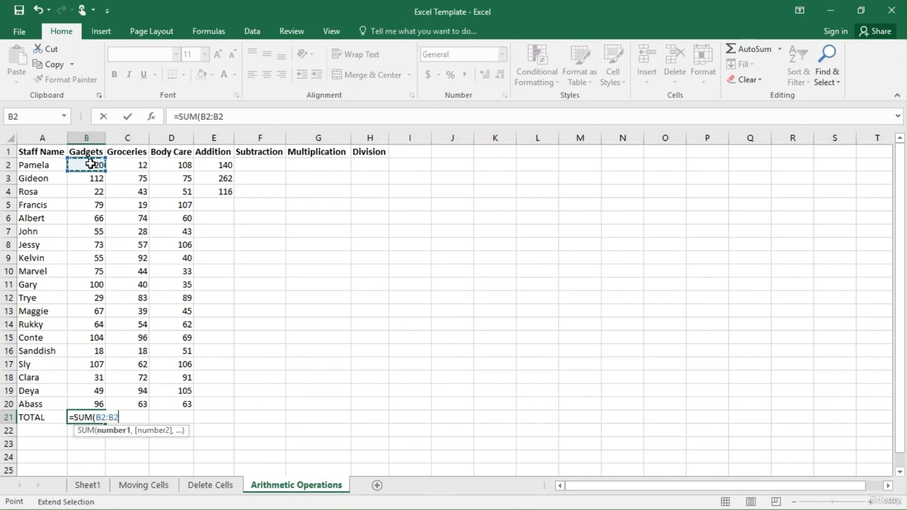
key("BackSpace")
key("BackSpace")
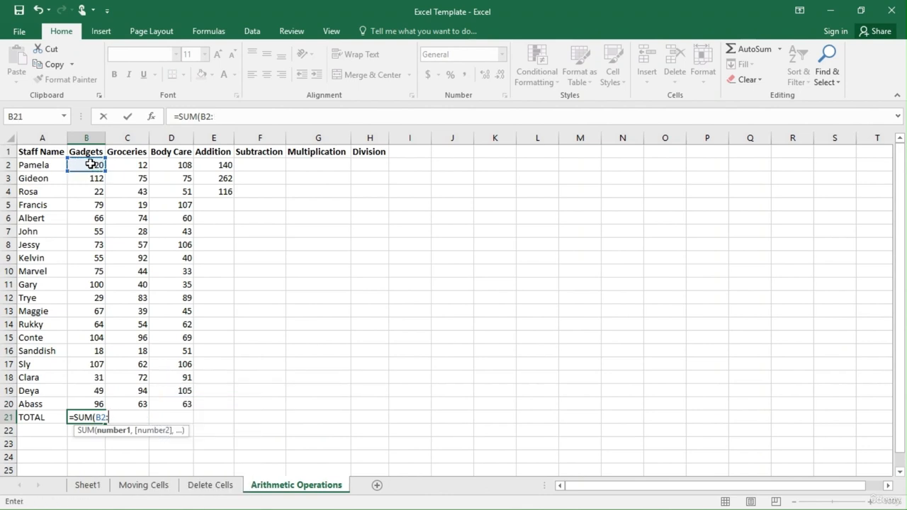
left_click(92, 405)
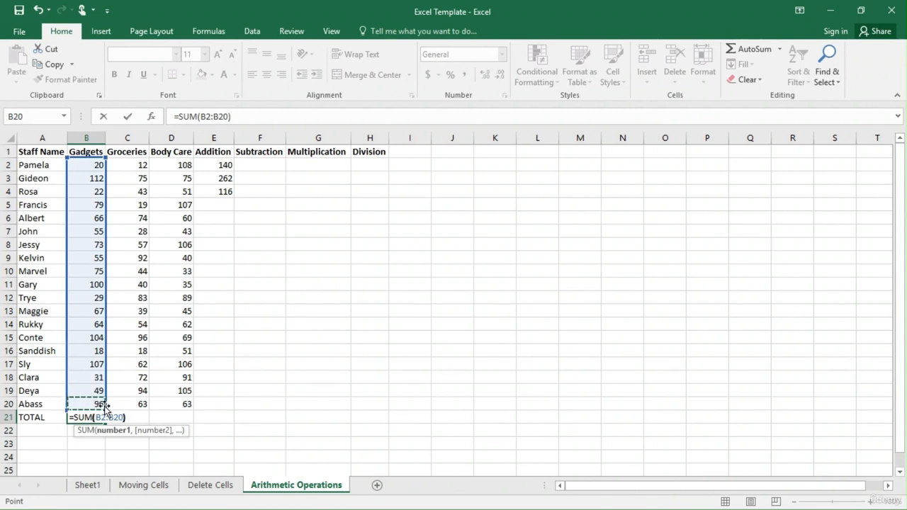
key("Return")
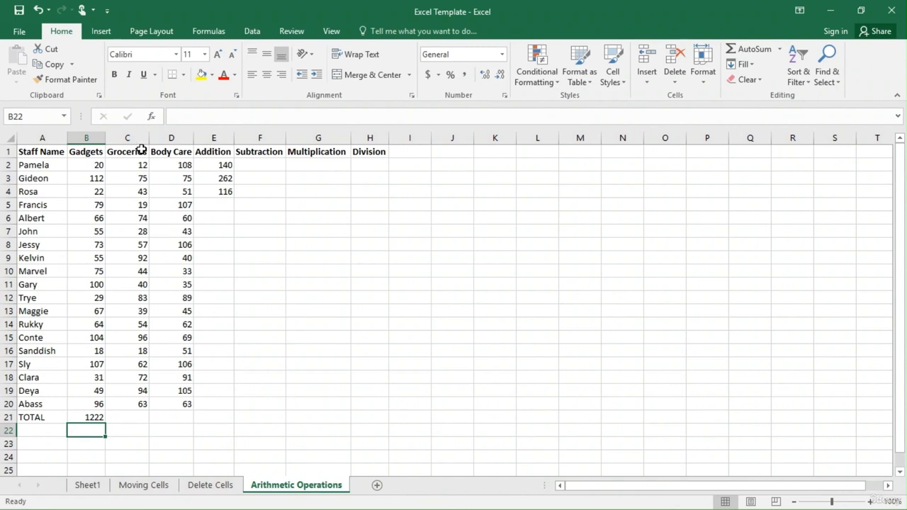
Total the Groceries column in cell C21 with a SUM formula over the range C2:C20.
left_click(131, 422)
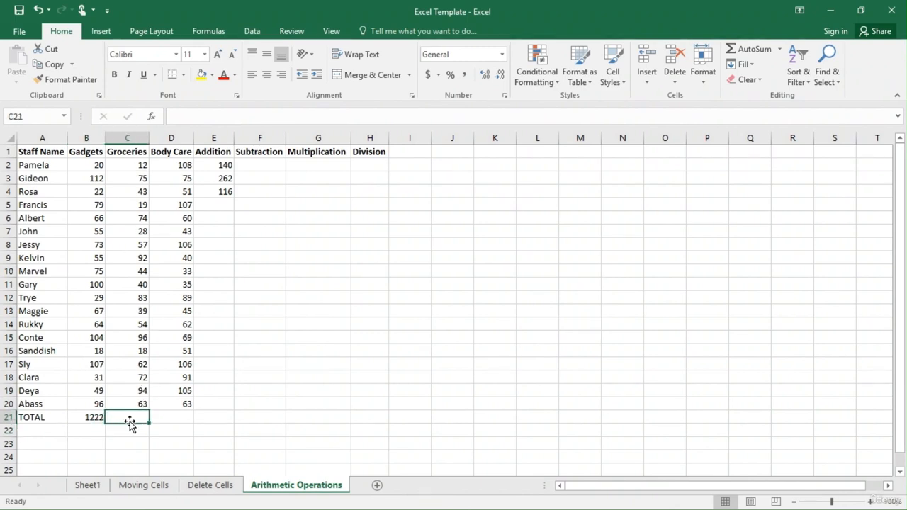
type("=SU")
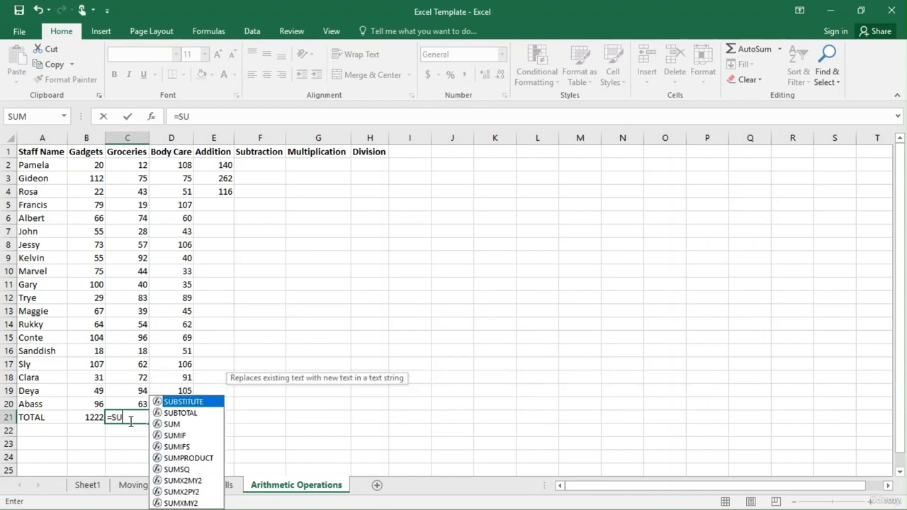
type("M(")
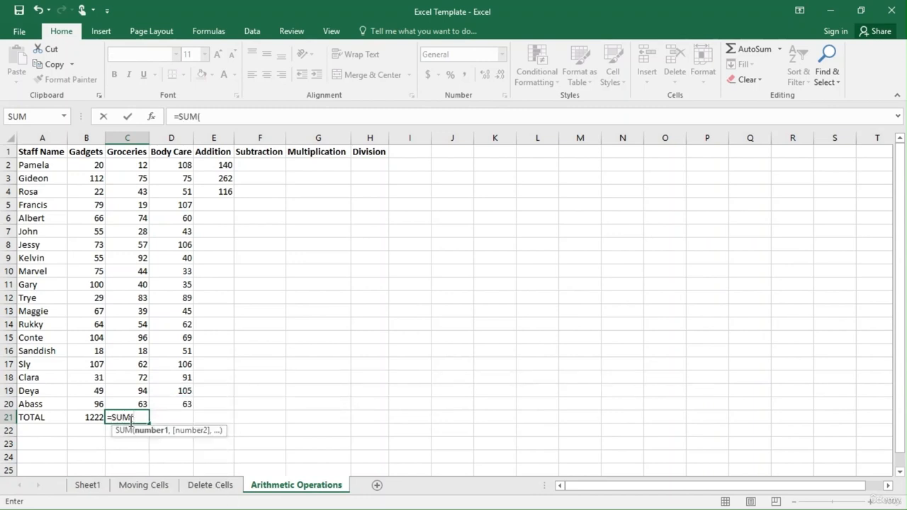
left_click(126, 168)
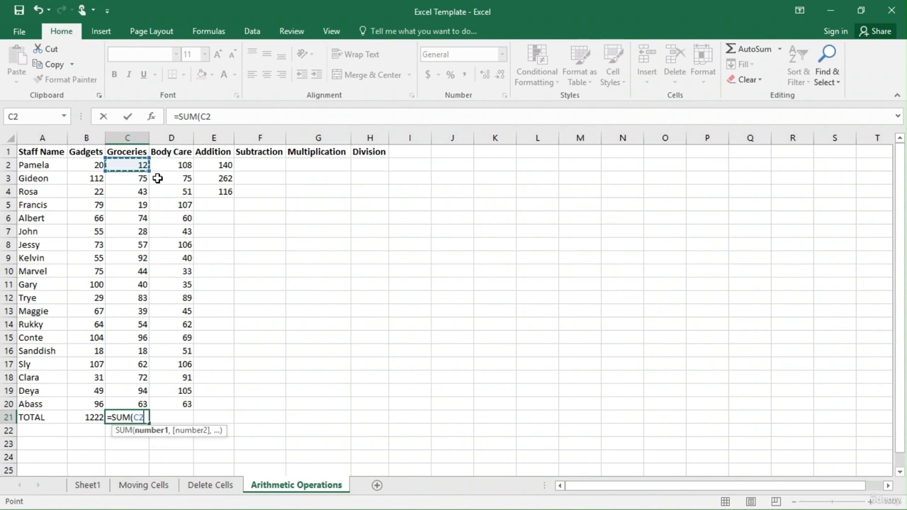
type(":")
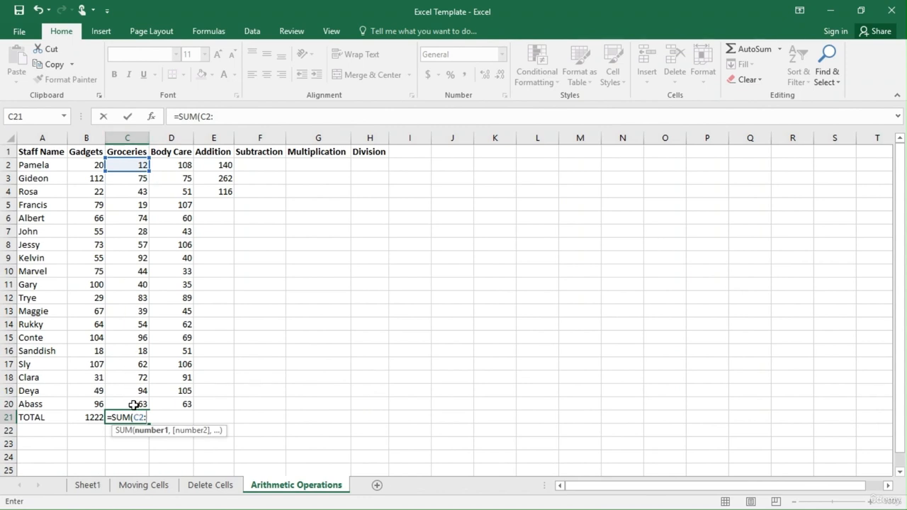
left_click(136, 271)
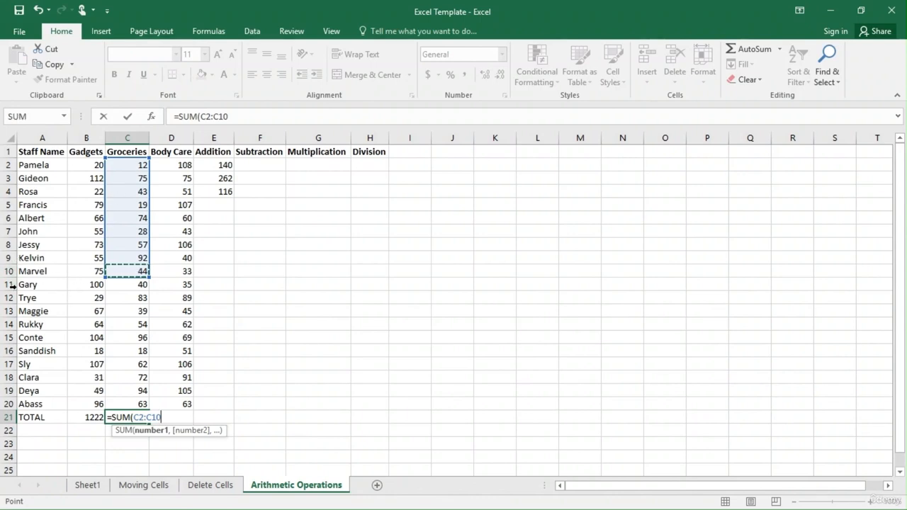
left_click(9, 271)
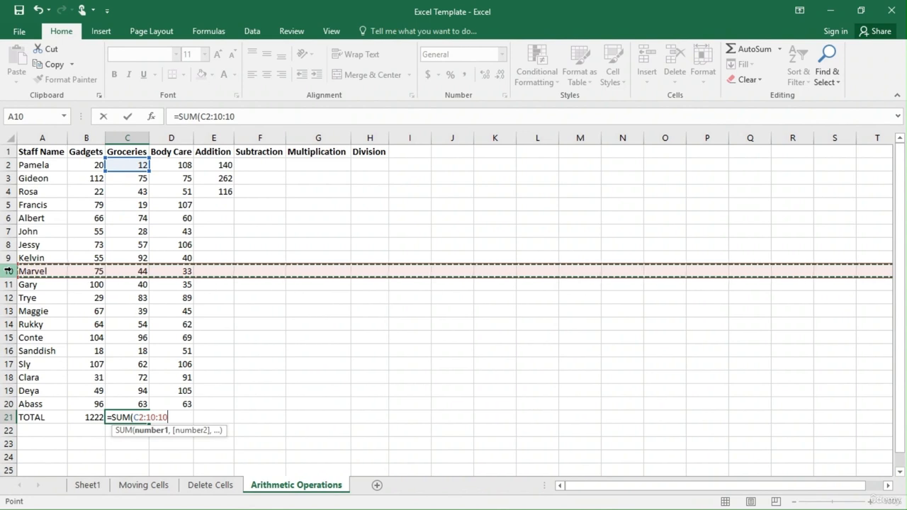
key("BackSpace")
key("BackSpace")
key("BackSpace")
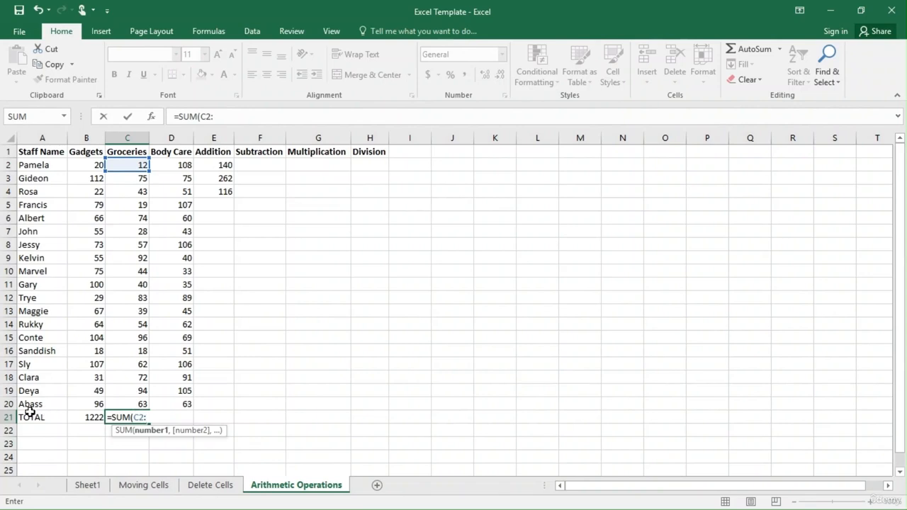
left_click(136, 404)
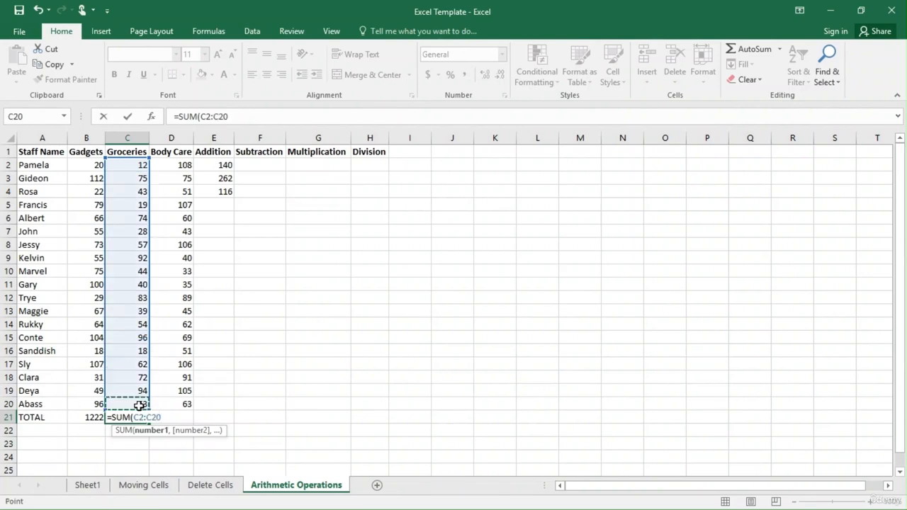
key("Return")
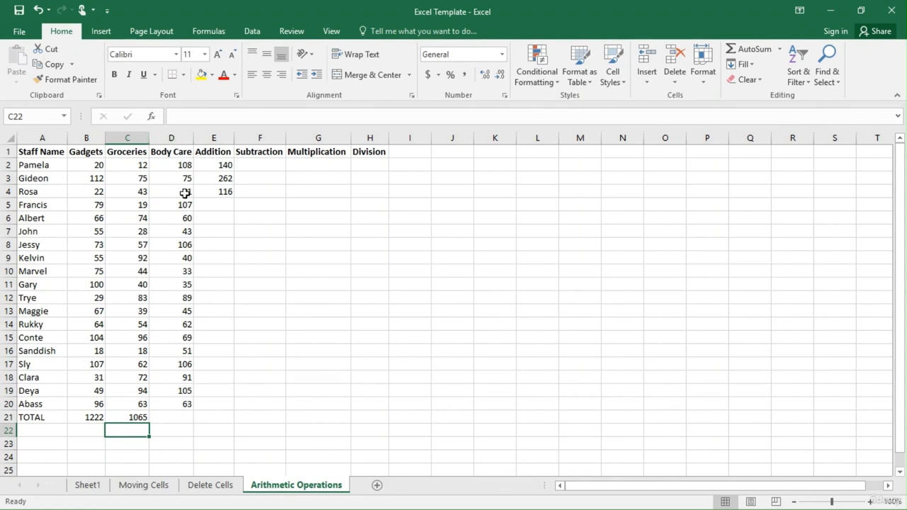
Total the Body Care column in cell D21 with the range formula =SUM(D2:D20).
left_click(174, 419)
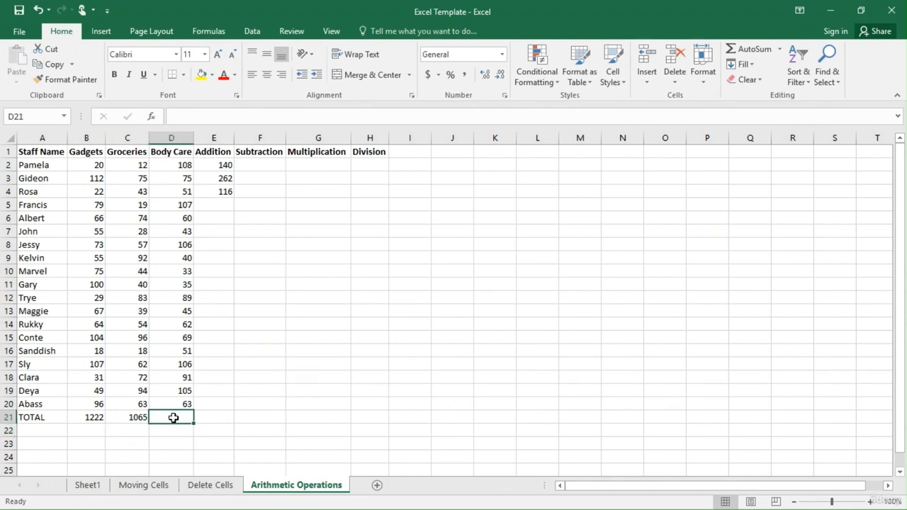
type("=SUM")
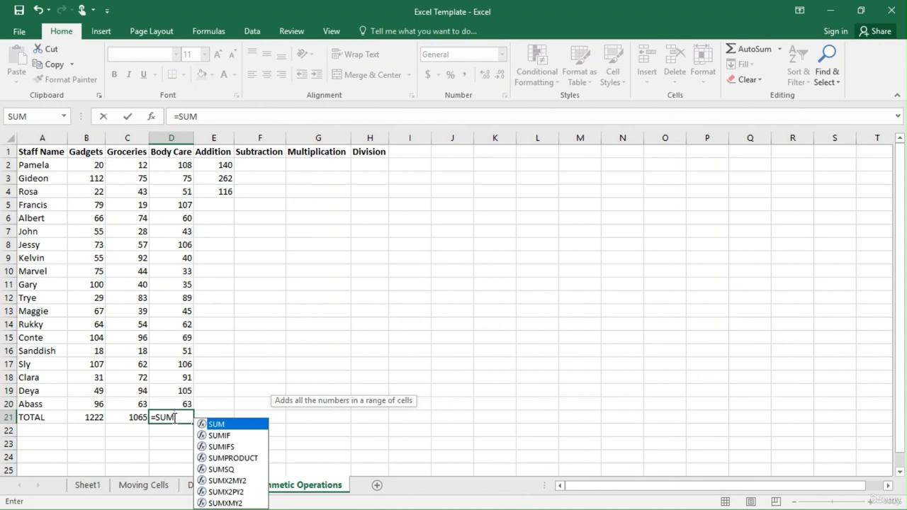
type("(")
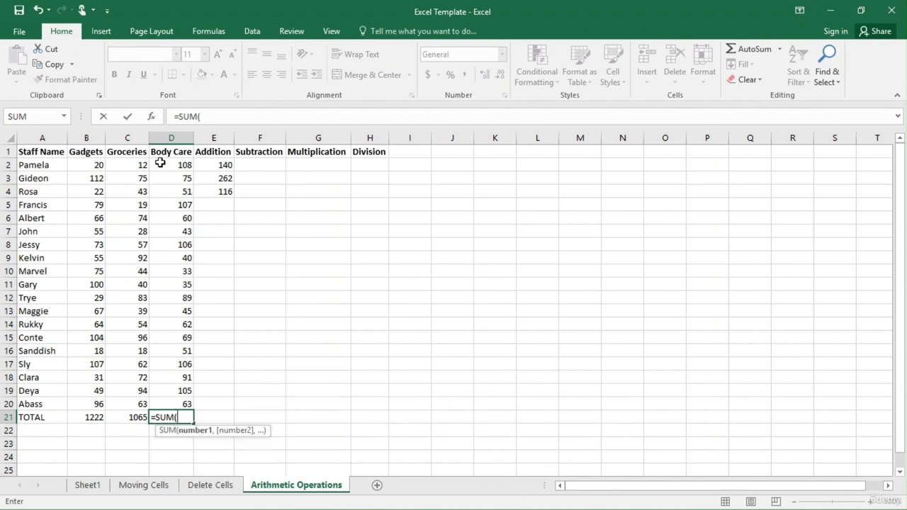
left_click(169, 164)
key("F8")
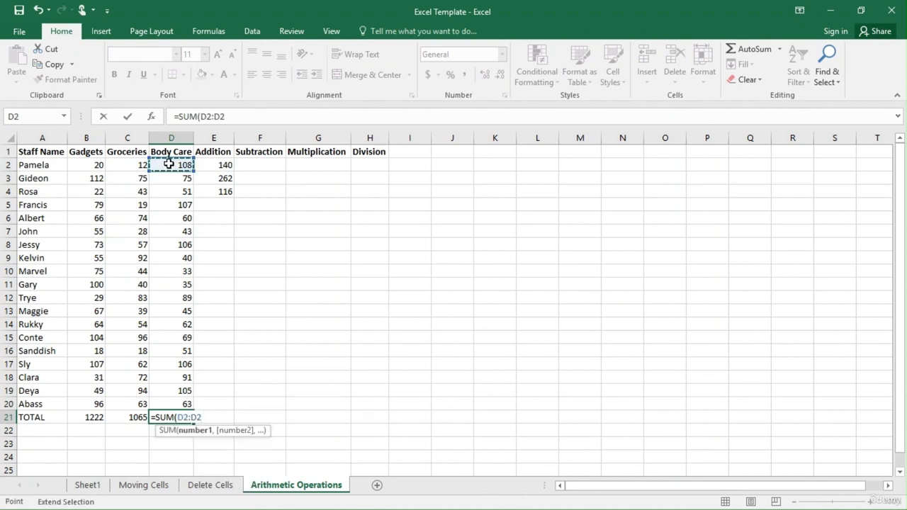
key("BackSpace")
key("BackSpace")
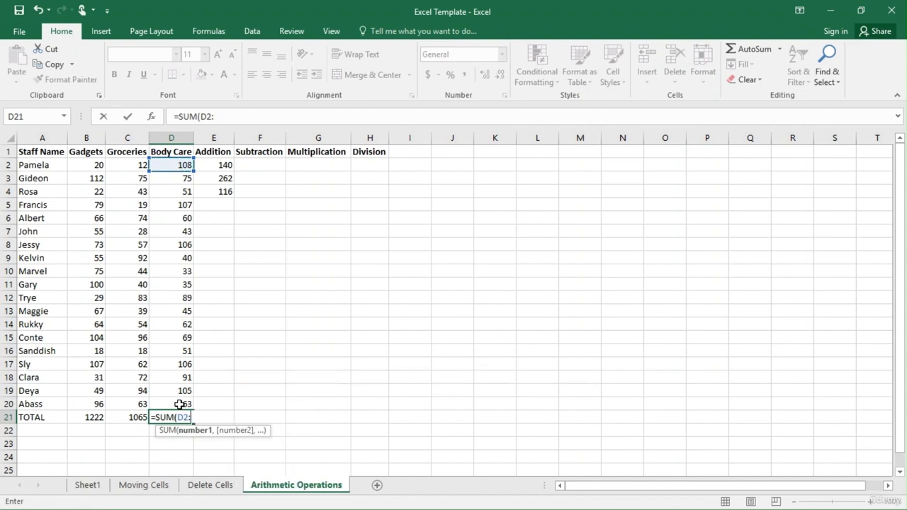
left_click(180, 404)
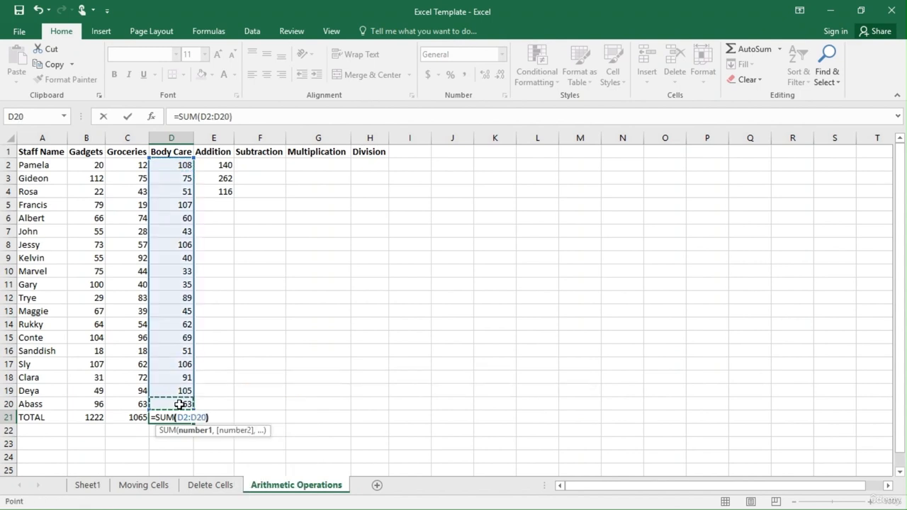
key("Return")
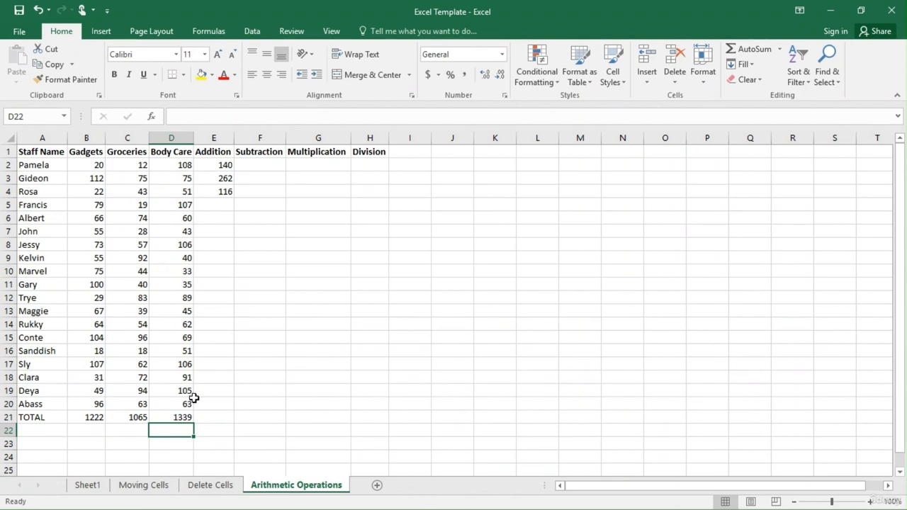
Add the three spending values of row 5 in cell E5 with the cell-reference formula =B5+C5+D5.
left_click(259, 245)
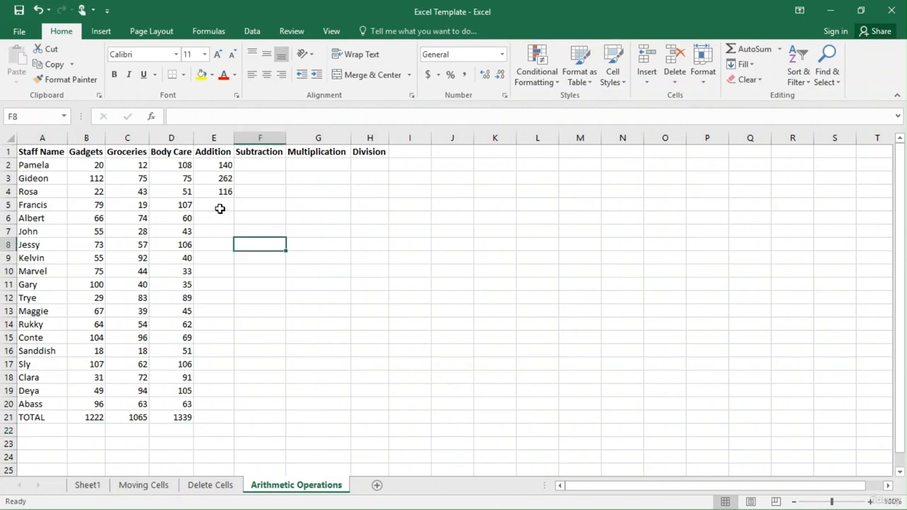
left_click(221, 209)
type("=")
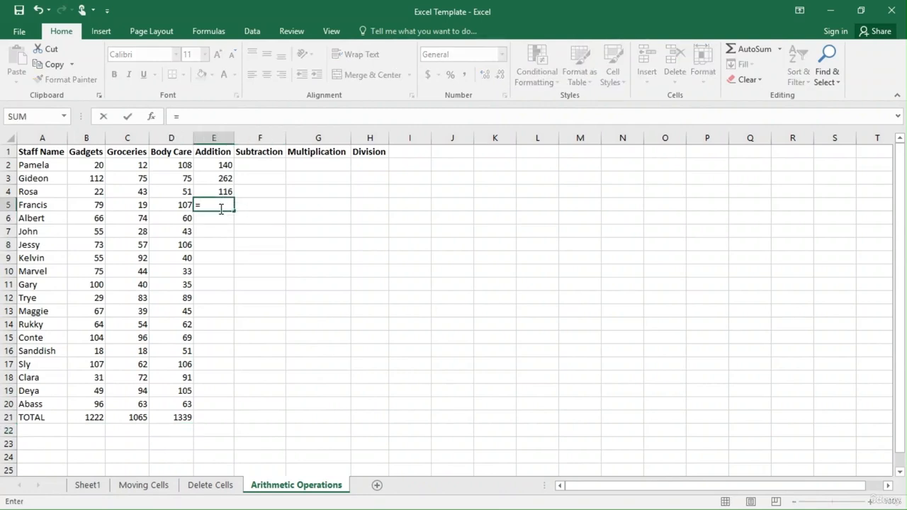
left_click(94, 204)
type("+")
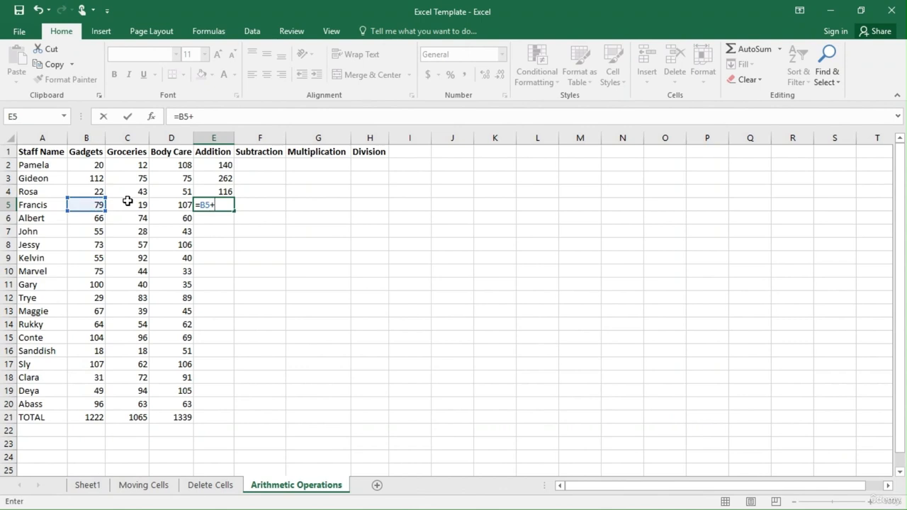
left_click(140, 205)
type("+")
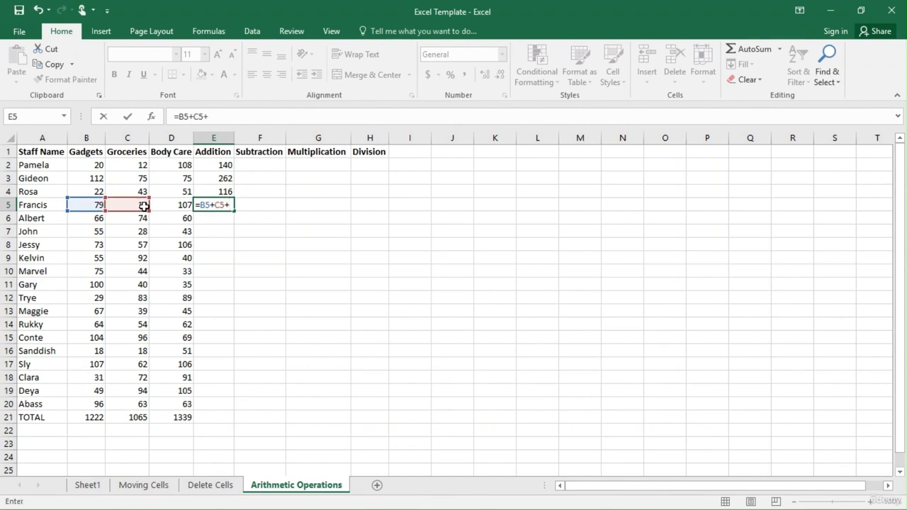
left_click(173, 204)
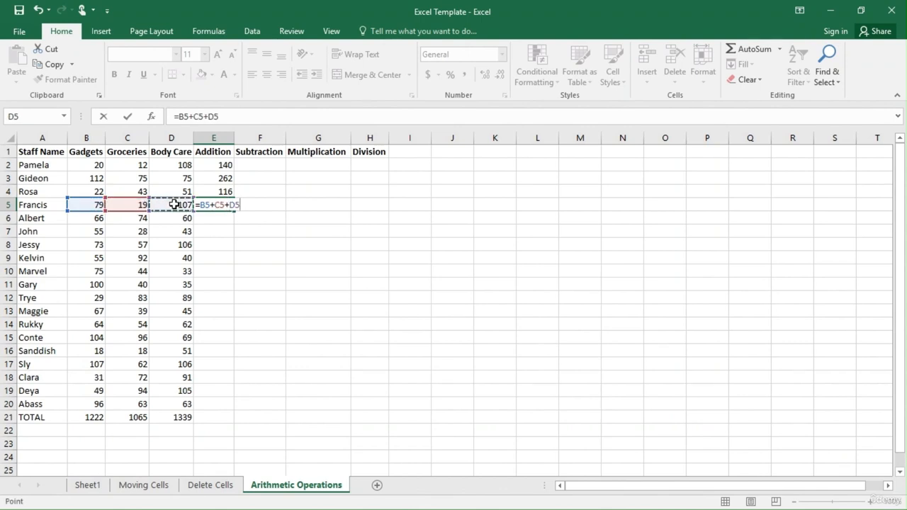
key("Return")
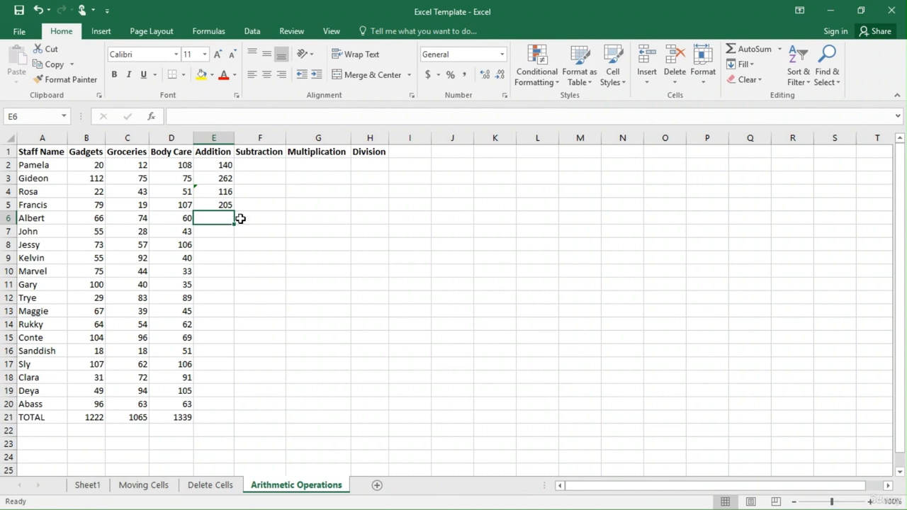
Fill the addition formula from E5 down the Addition column through cell E20, then deselect the filled range.
key("Up")
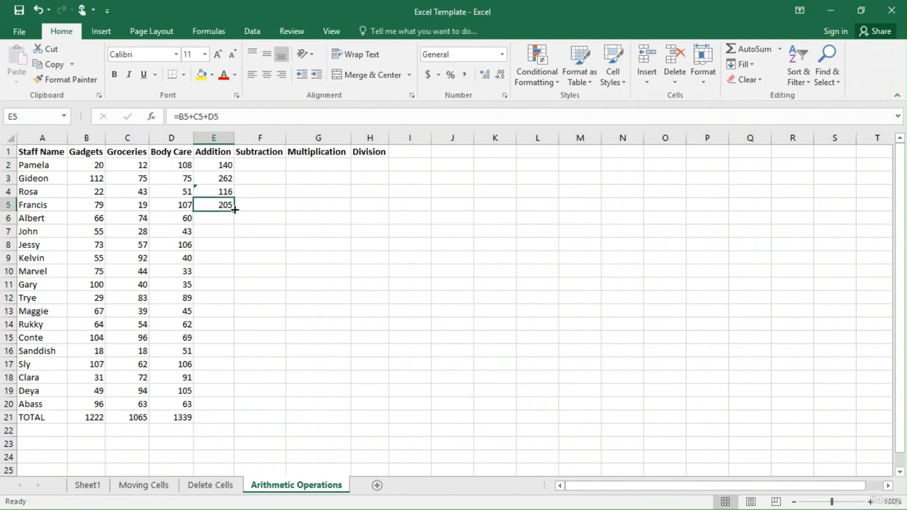
left_click_drag(234, 209, 233, 413)
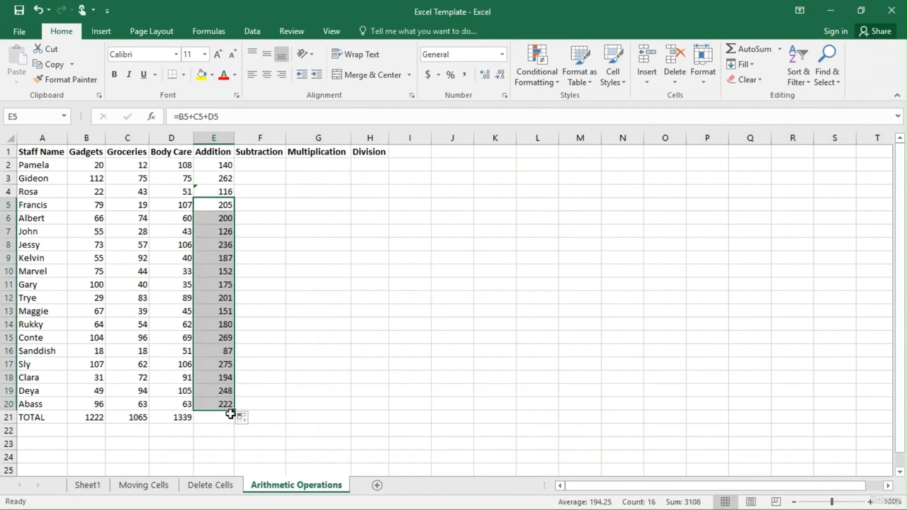
left_click(263, 326)
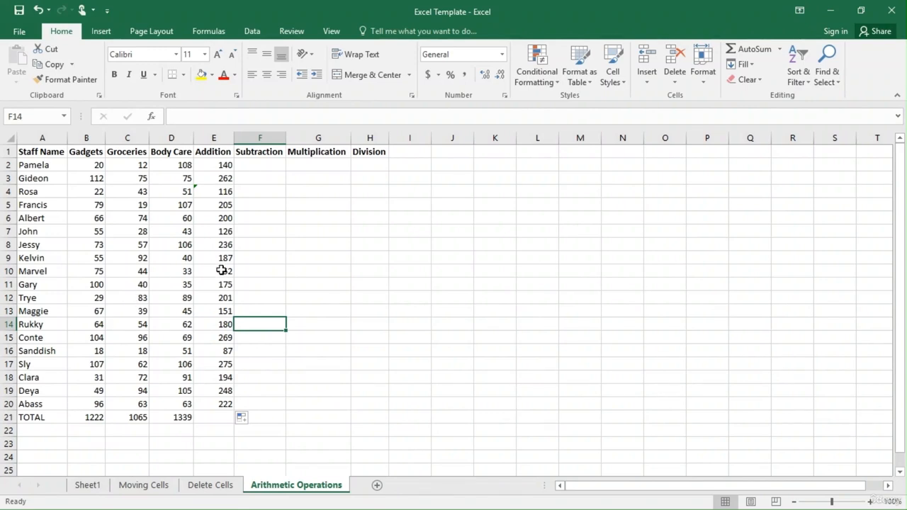
left_click(412, 234)
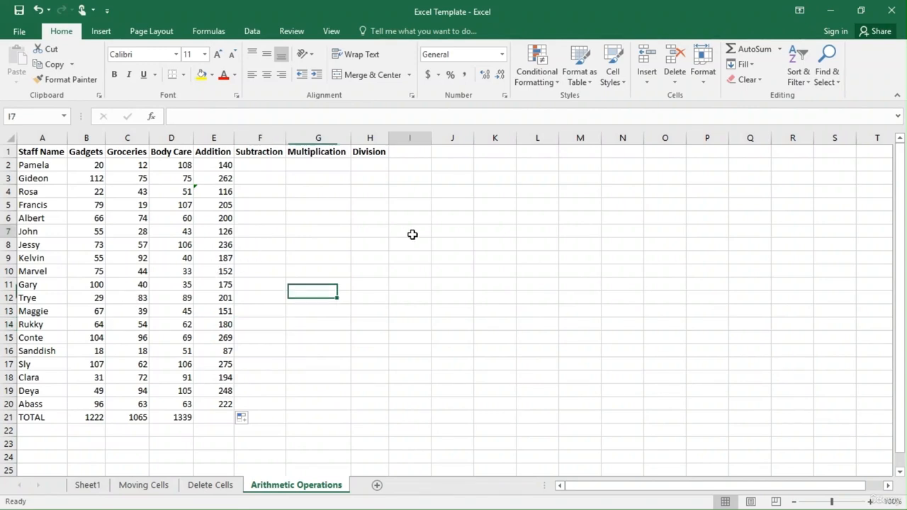